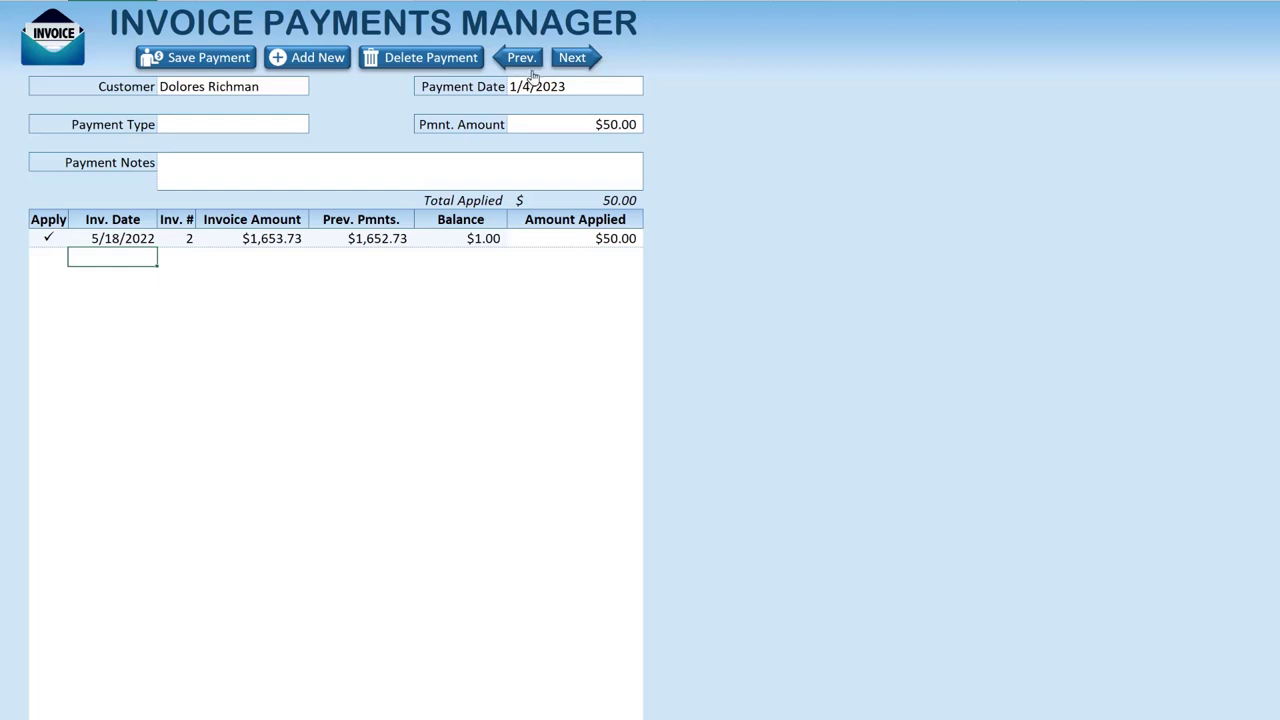
Start a new payment record and choose the customer to load their invoices.
{"action": "left_click", "coordinate": [521, 57]}
{"action": "left_click", "coordinate": [306, 58]}
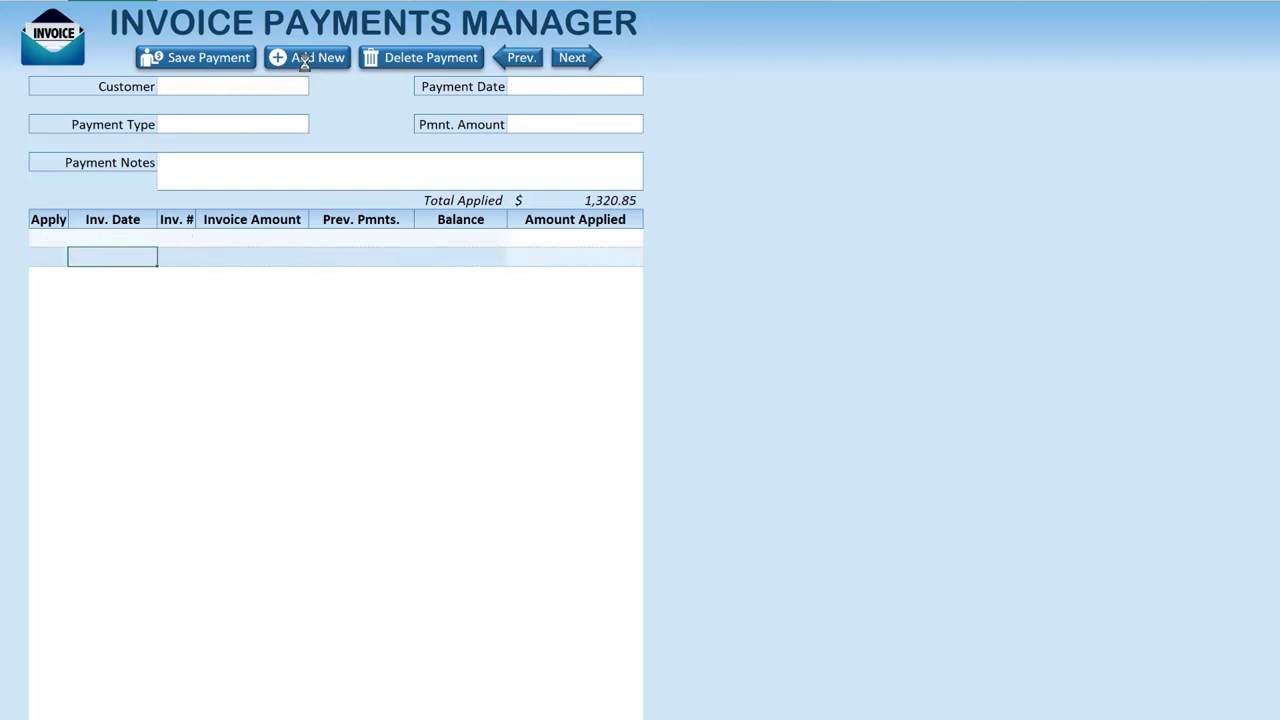
{"action": "left_click", "coordinate": [313, 90]}
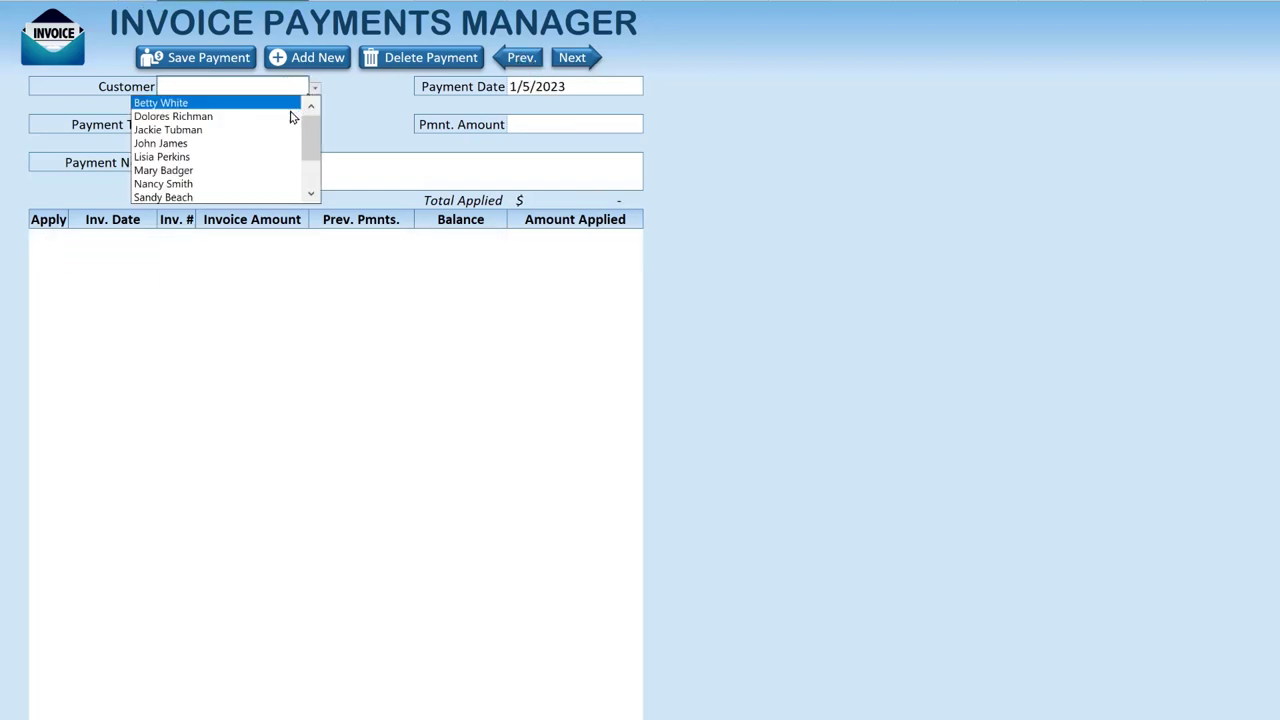
{"action": "left_click", "coordinate": [276, 123]}
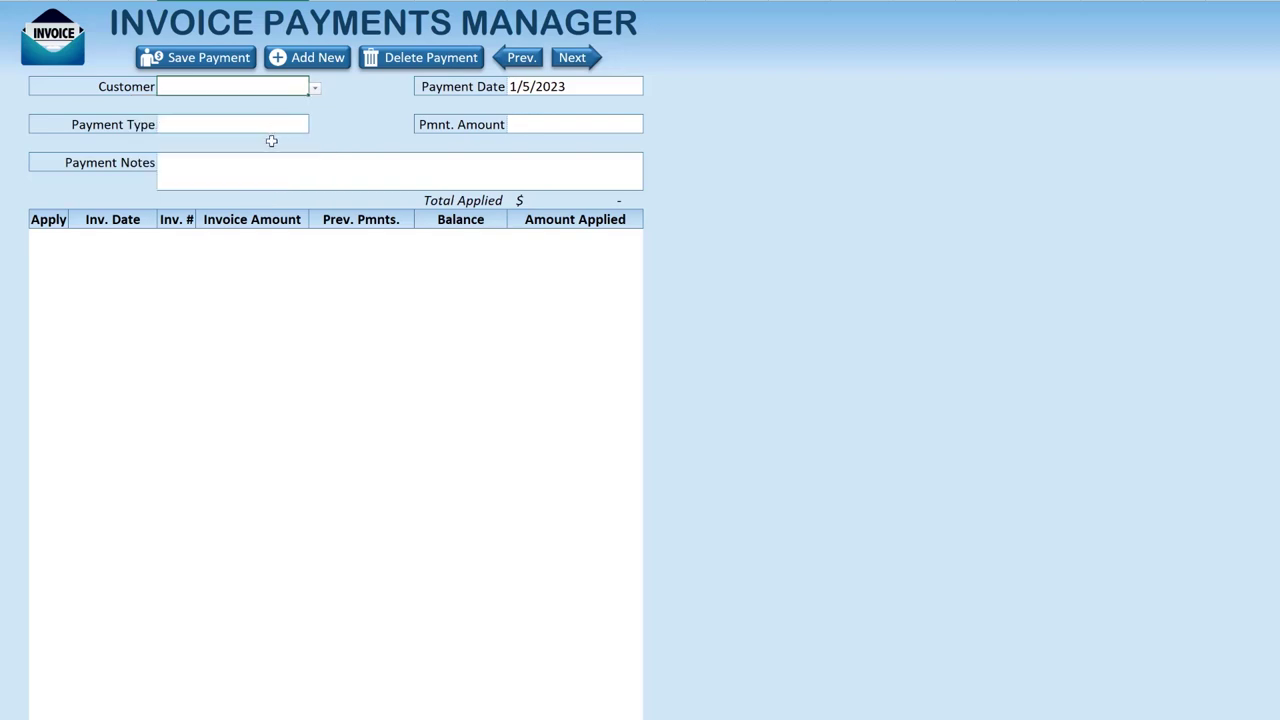
{"action": "left_click", "coordinate": [48, 246]}
Apply the payment to the customer's four invoices, with $100.00 on the fourth.
{"action": "left_click", "coordinate": [48, 258]}
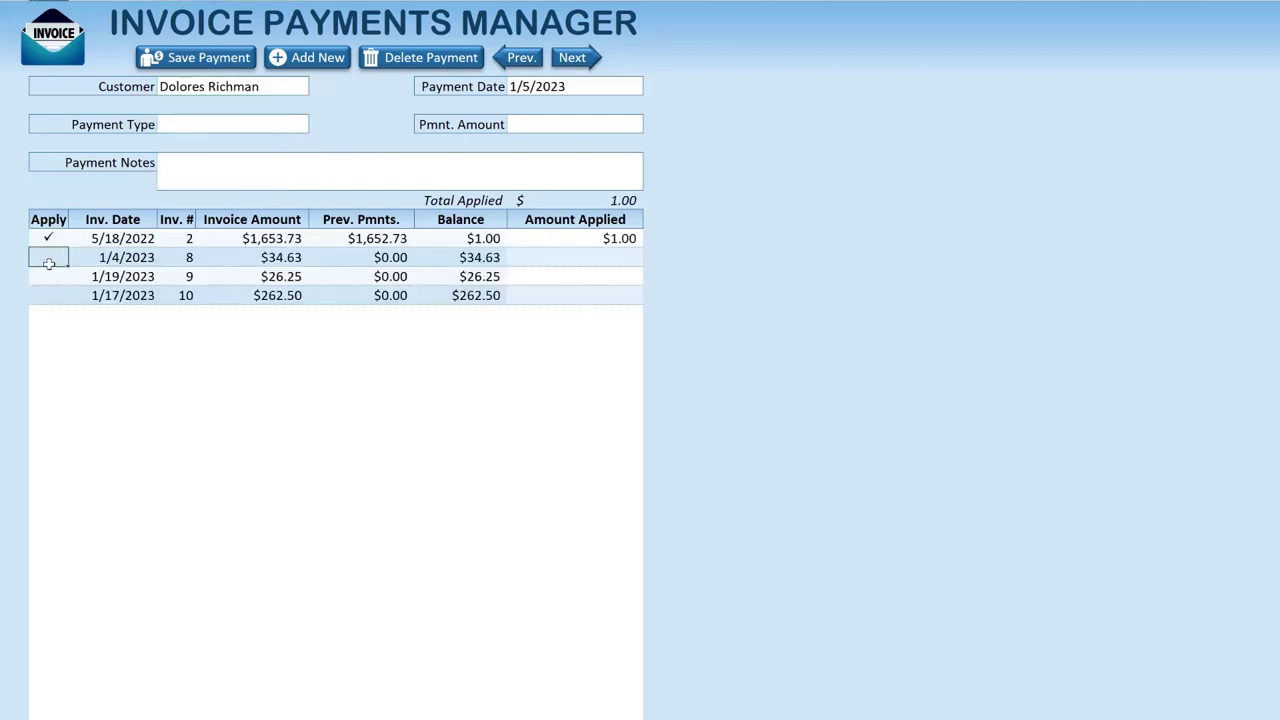
{"action": "left_click", "coordinate": [48, 276]}
{"action": "left_click", "coordinate": [595, 295]}
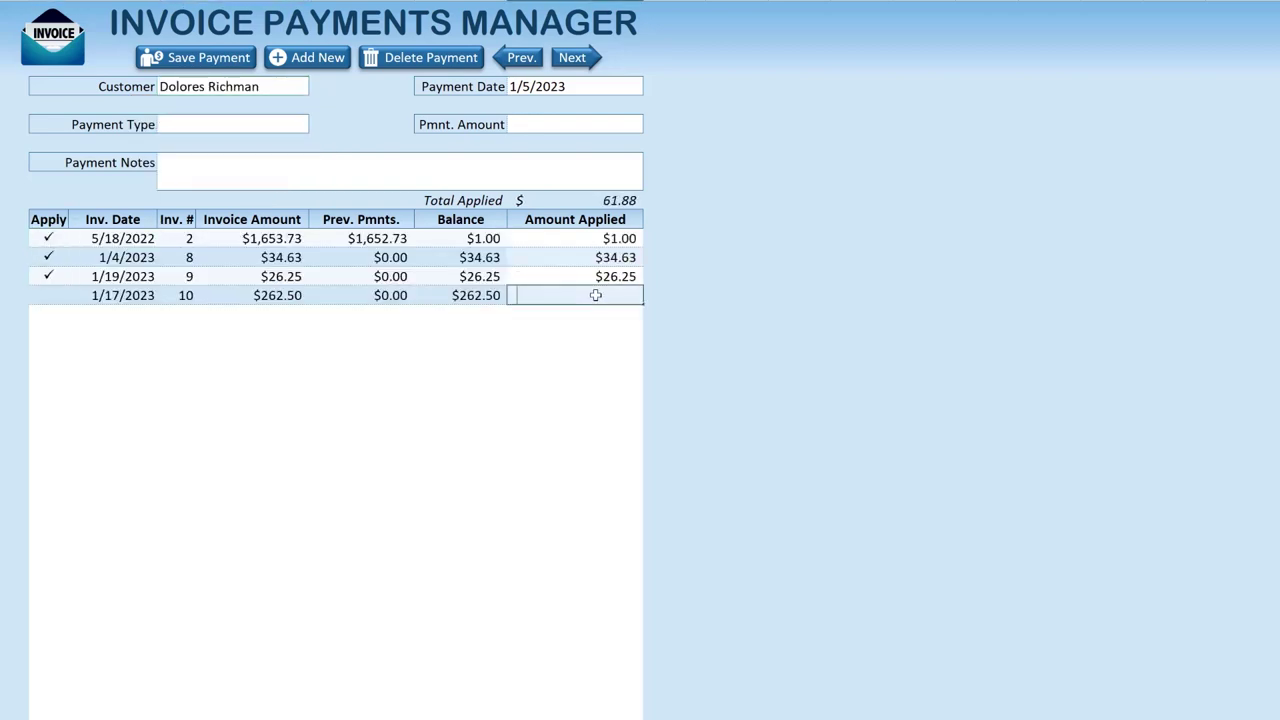
{"action": "type", "text": "100"}
{"action": "key", "text": "Return"}
Enter 161.88 as the payment amount, pick the payment type, and save the payment.
{"action": "left_click", "coordinate": [550, 122]}
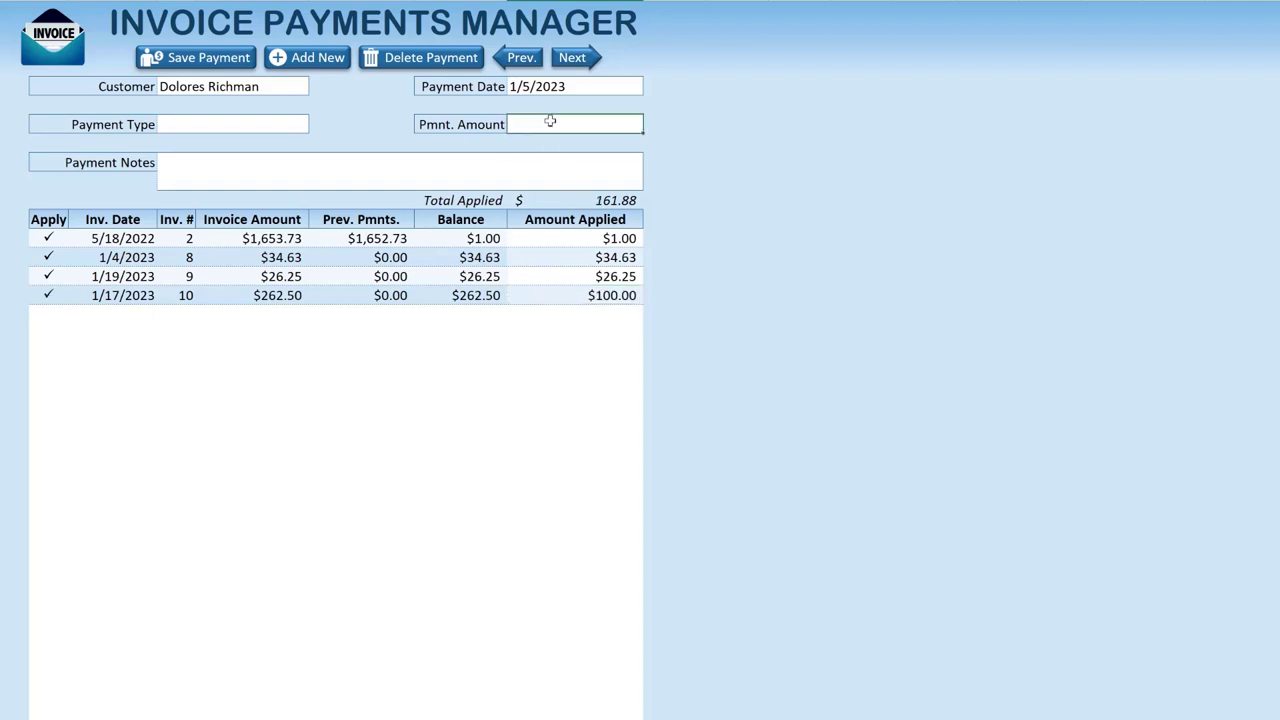
{"action": "type", "text": "161.88"}
{"action": "key", "text": "Return"}
{"action": "left_click", "coordinate": [277, 126]}
{"action": "left_click", "coordinate": [313, 127]}
{"action": "left_click", "coordinate": [291, 161]}
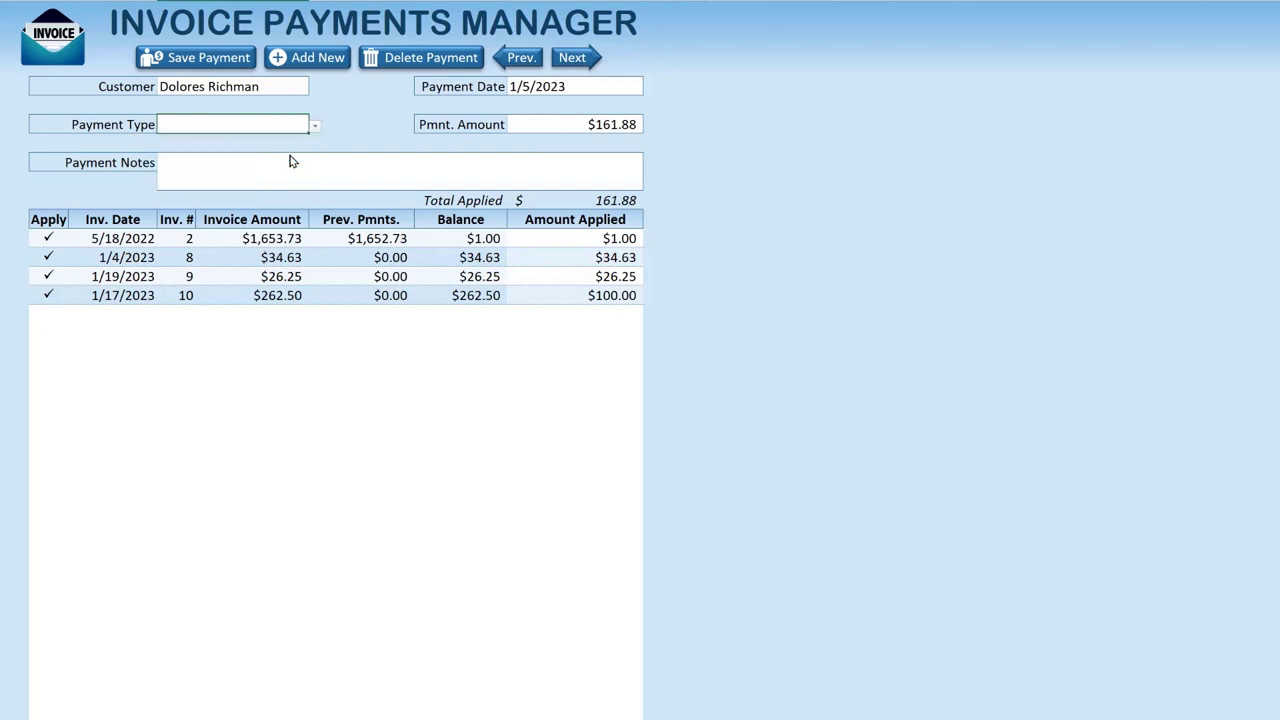
{"action": "left_click", "coordinate": [234, 57]}
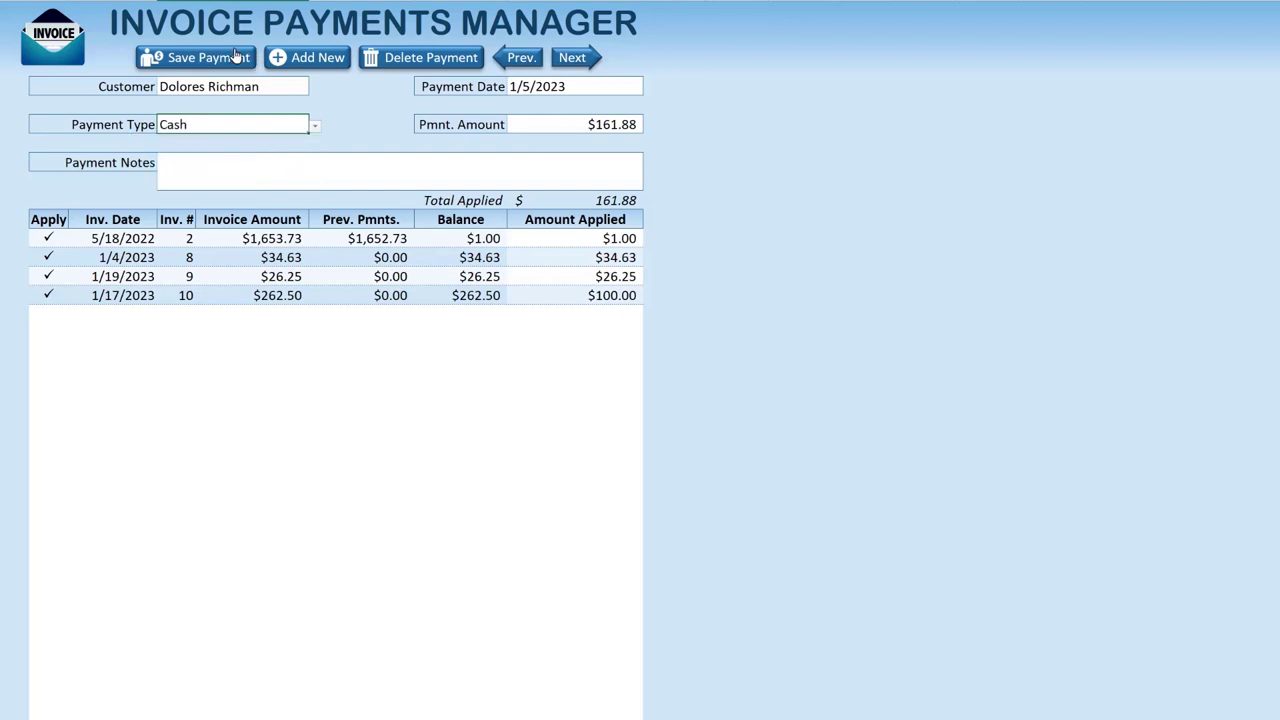
{"action": "left_click", "coordinate": [551, 64]}
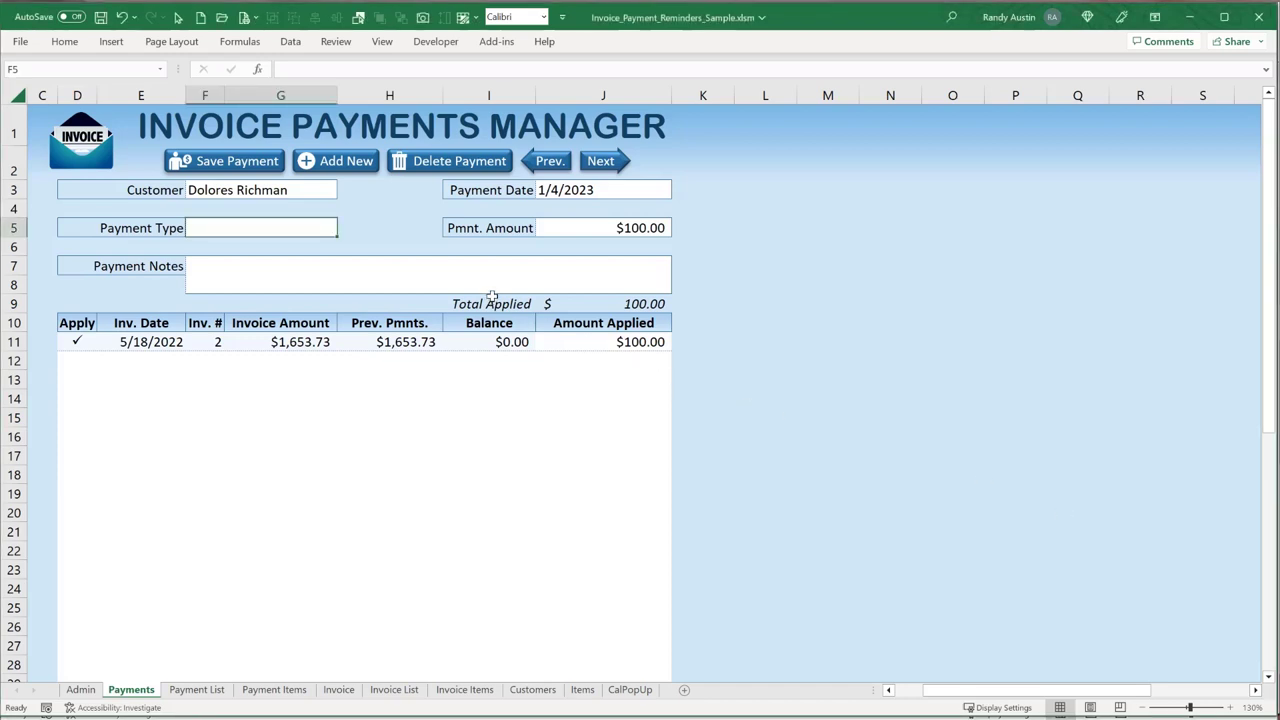
Start a new blank payment record and select a different customer in F3.
{"action": "left_click", "coordinate": [545, 165]}
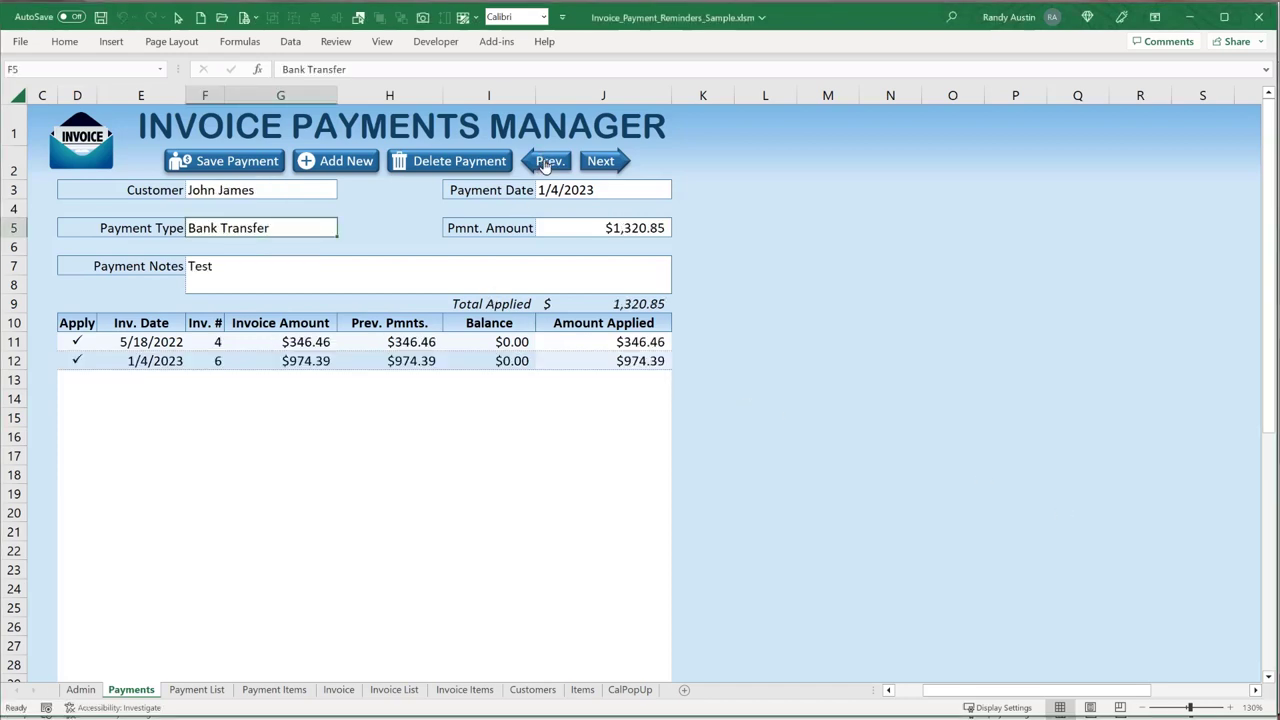
{"action": "left_click", "coordinate": [312, 167]}
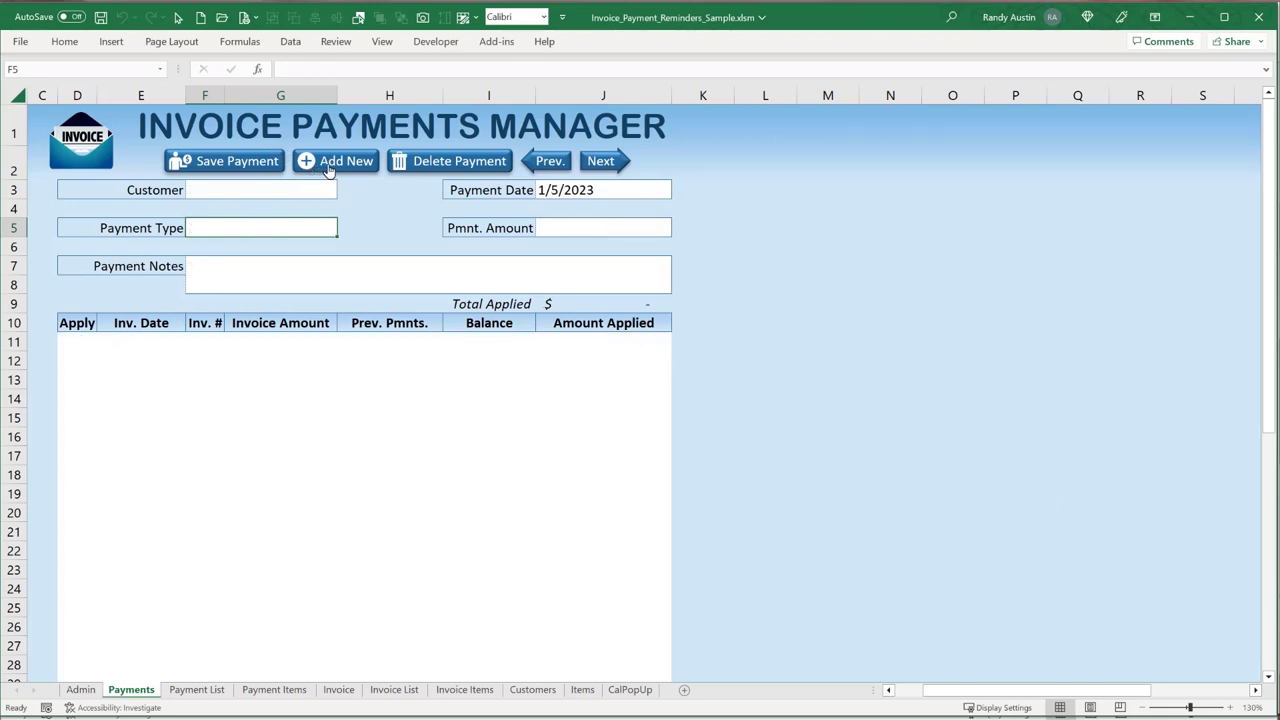
{"action": "left_click", "coordinate": [546, 163]}
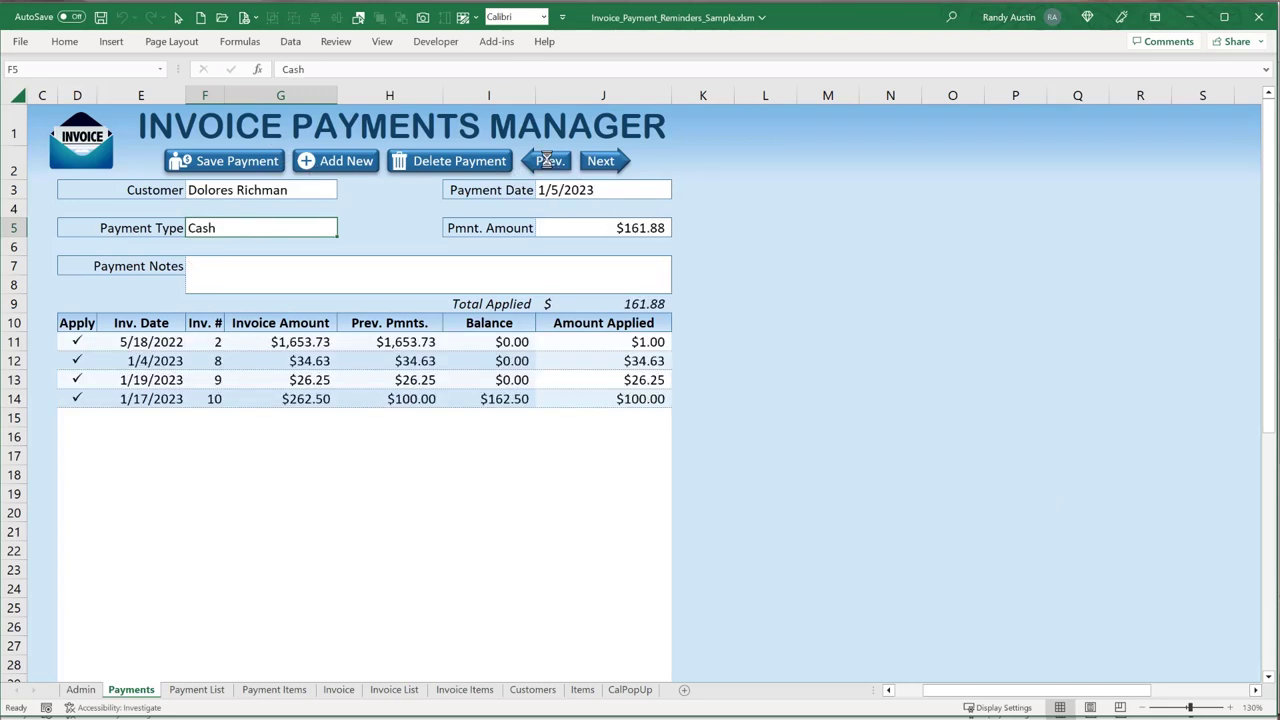
{"action": "left_click", "coordinate": [297, 172]}
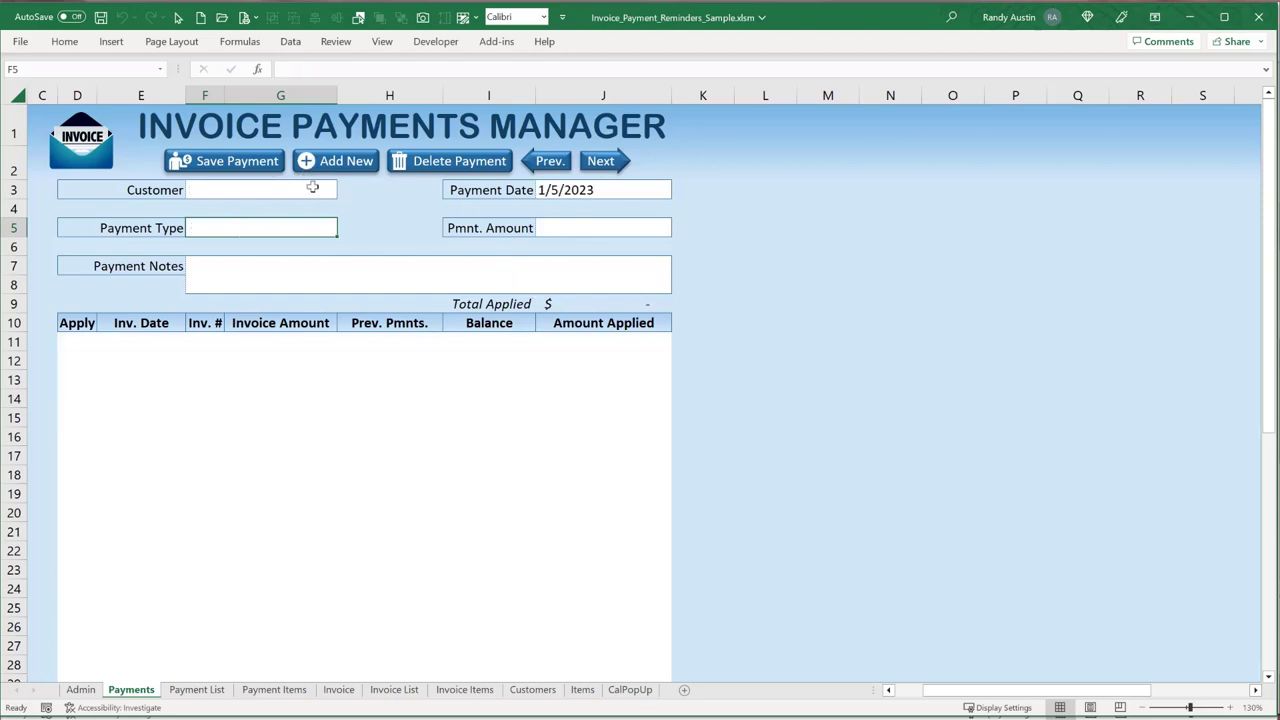
{"action": "left_click", "coordinate": [315, 190]}
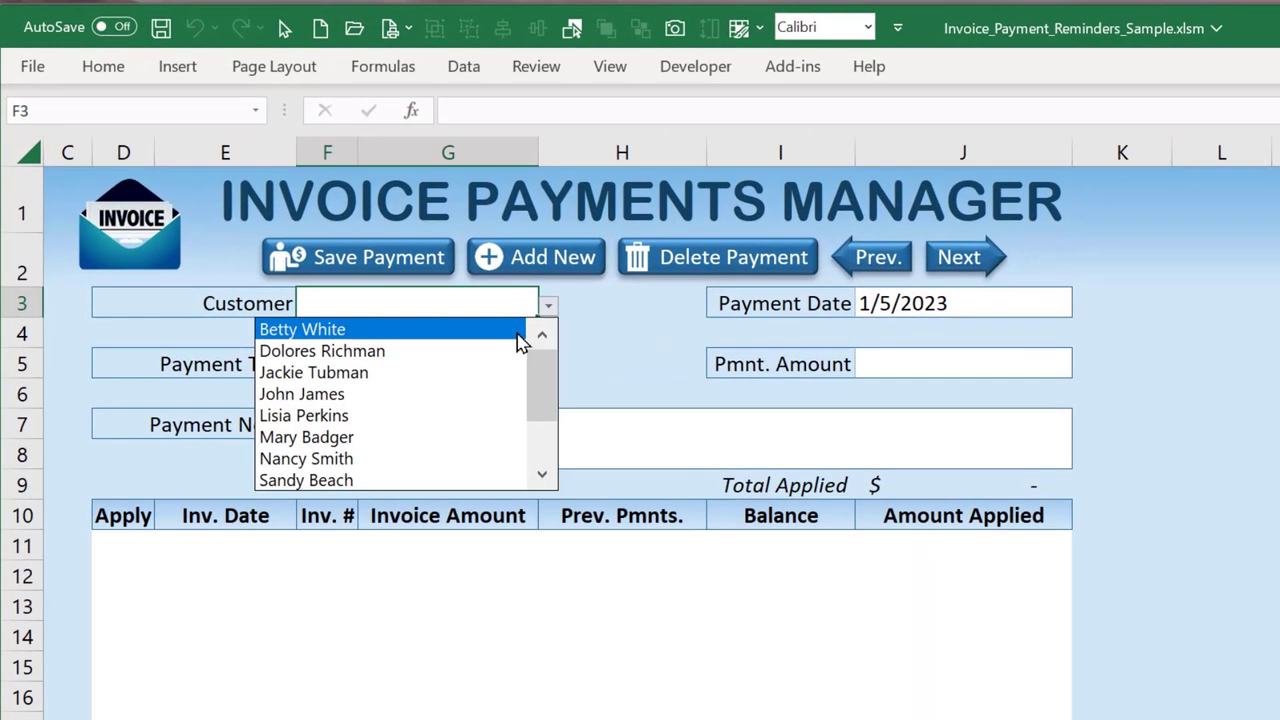
{"action": "left_click", "coordinate": [514, 340]}
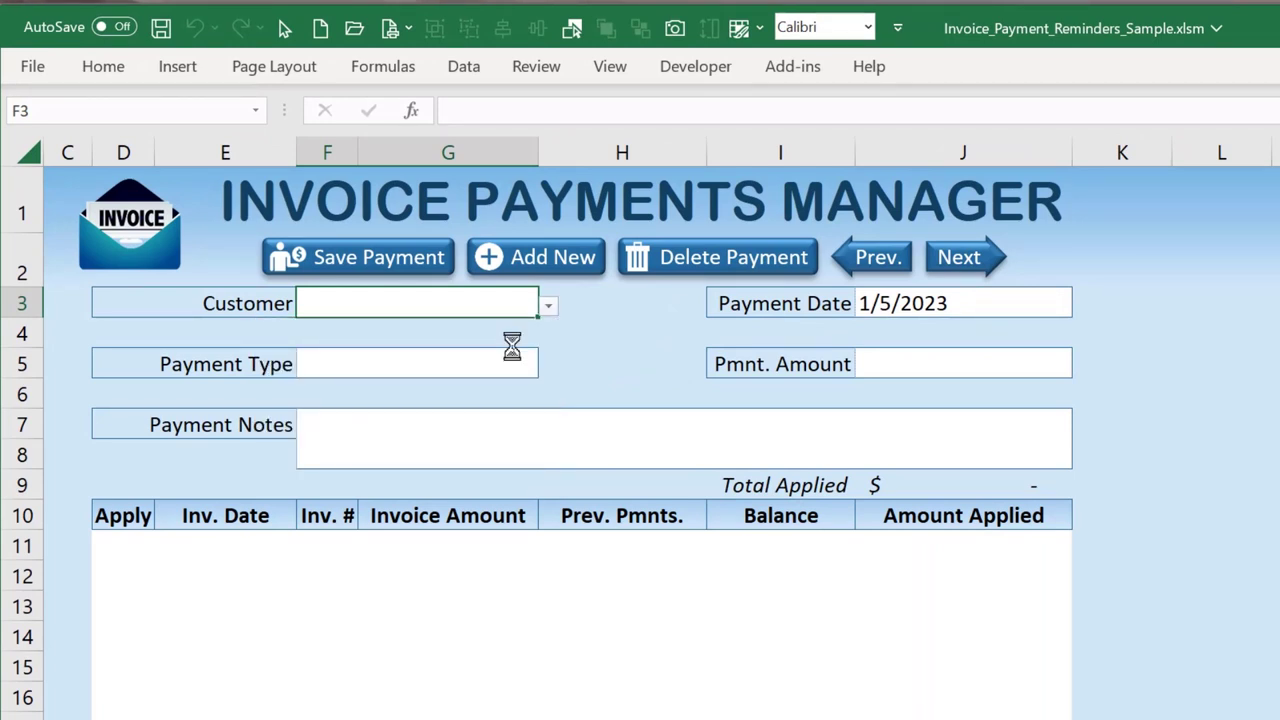
{"action": "left_click", "coordinate": [547, 307]}
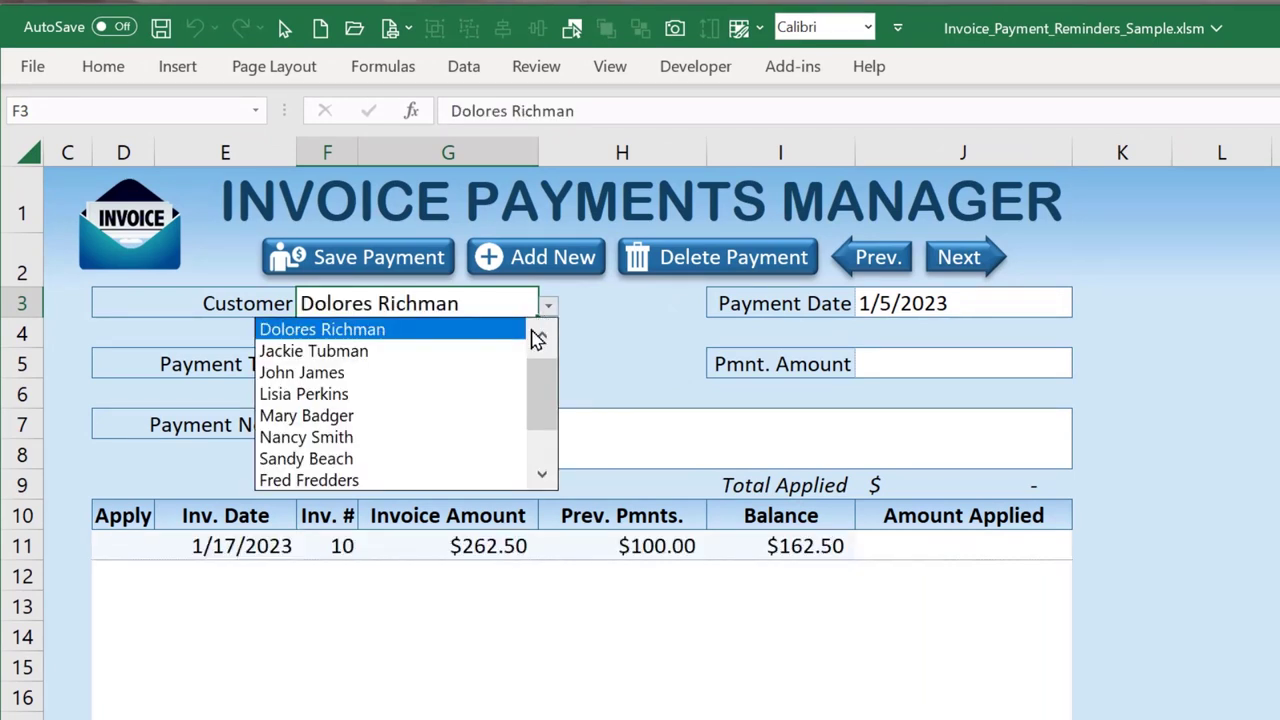
{"action": "left_click", "coordinate": [520, 365]}
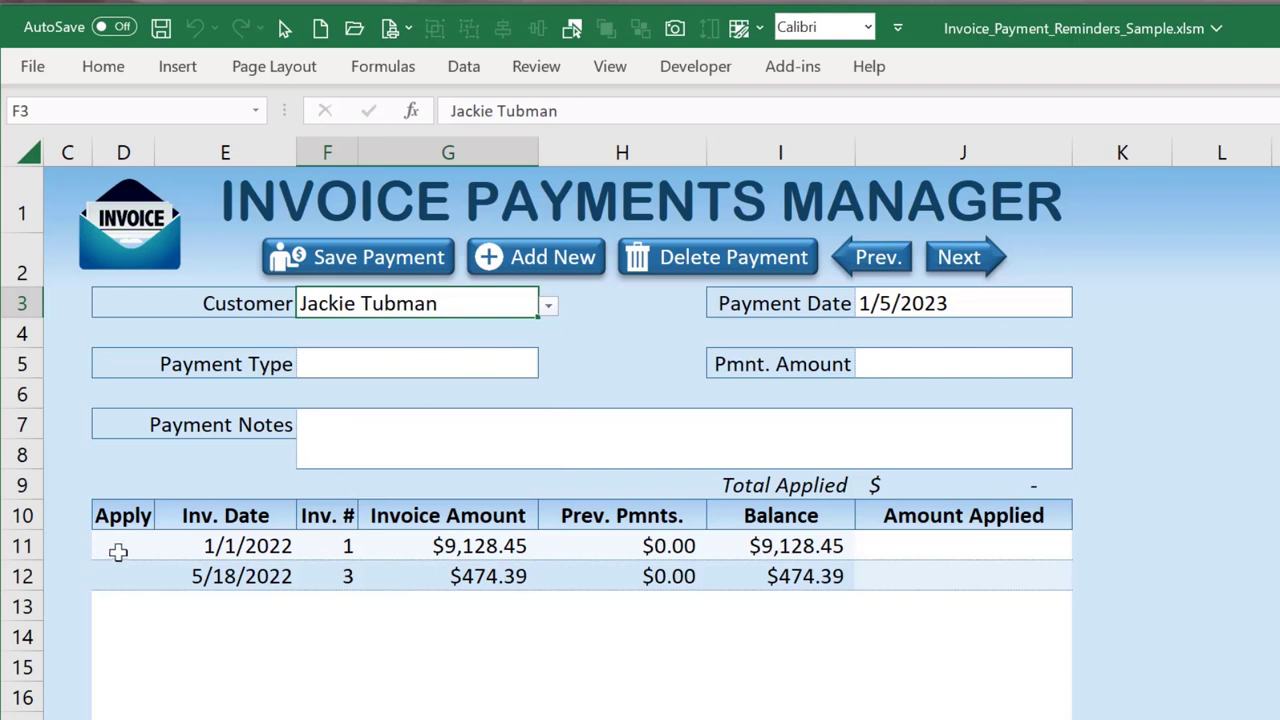
Apply the first invoice in full and $100.00 to the second invoice.
{"action": "left_click", "coordinate": [117, 551]}
{"action": "left_click", "coordinate": [117, 586]}
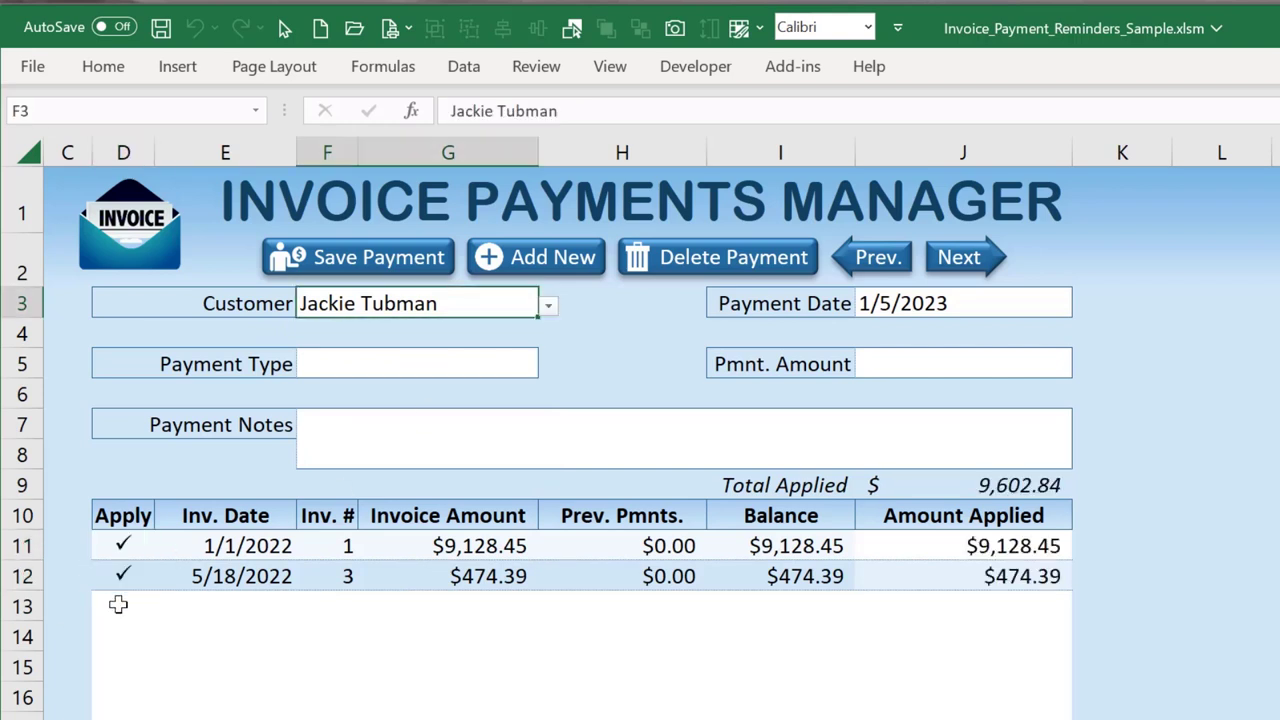
{"action": "left_click", "coordinate": [943, 576]}
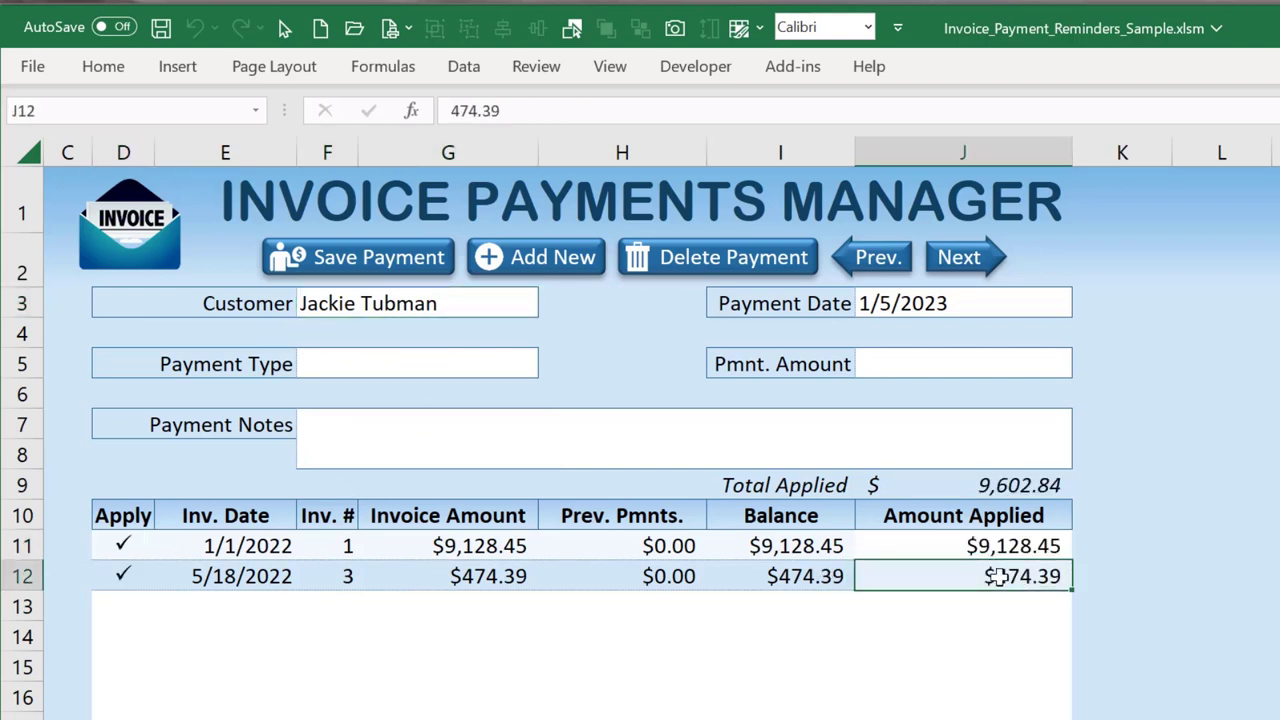
{"action": "type", "text": "100"}
{"action": "key", "text": "Return"}
{"action": "left_click", "coordinate": [937, 375]}
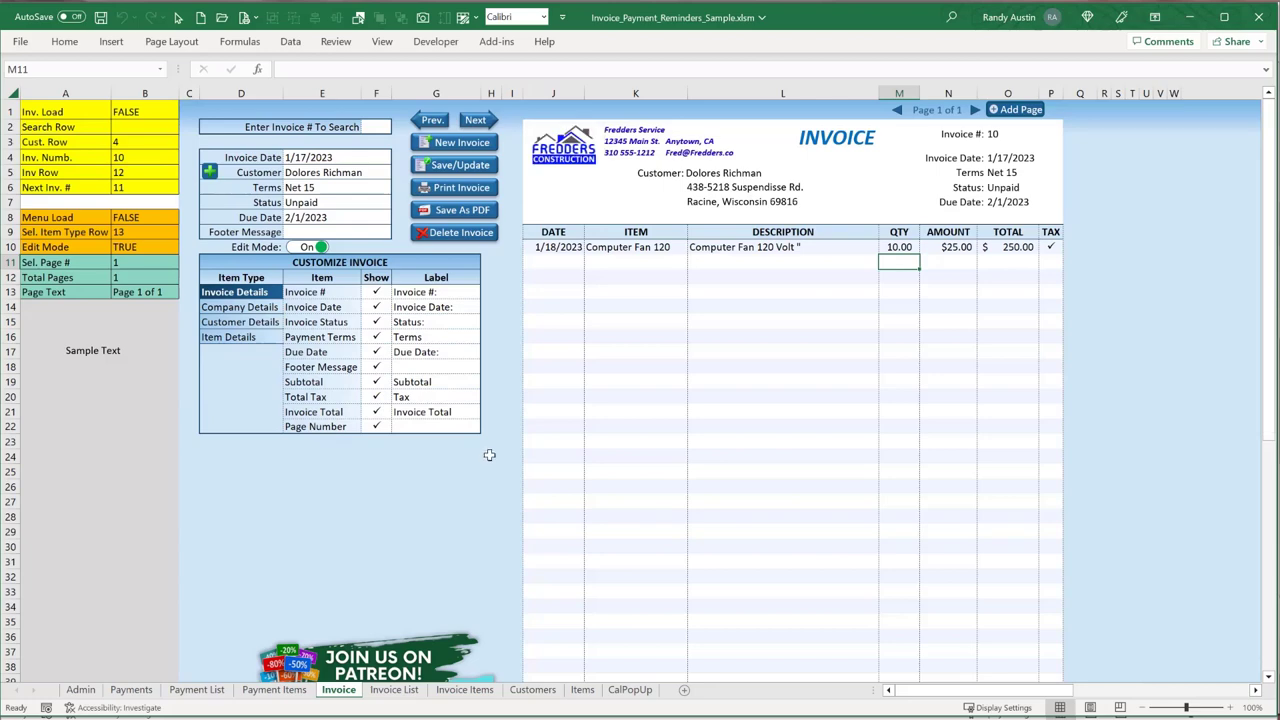
Return to the Payments sheet showing the unsaved 9,228.45 payment.
{"action": "left_click_drag", "start_coordinate": [1066, 697], "coordinate": [1094, 697]}
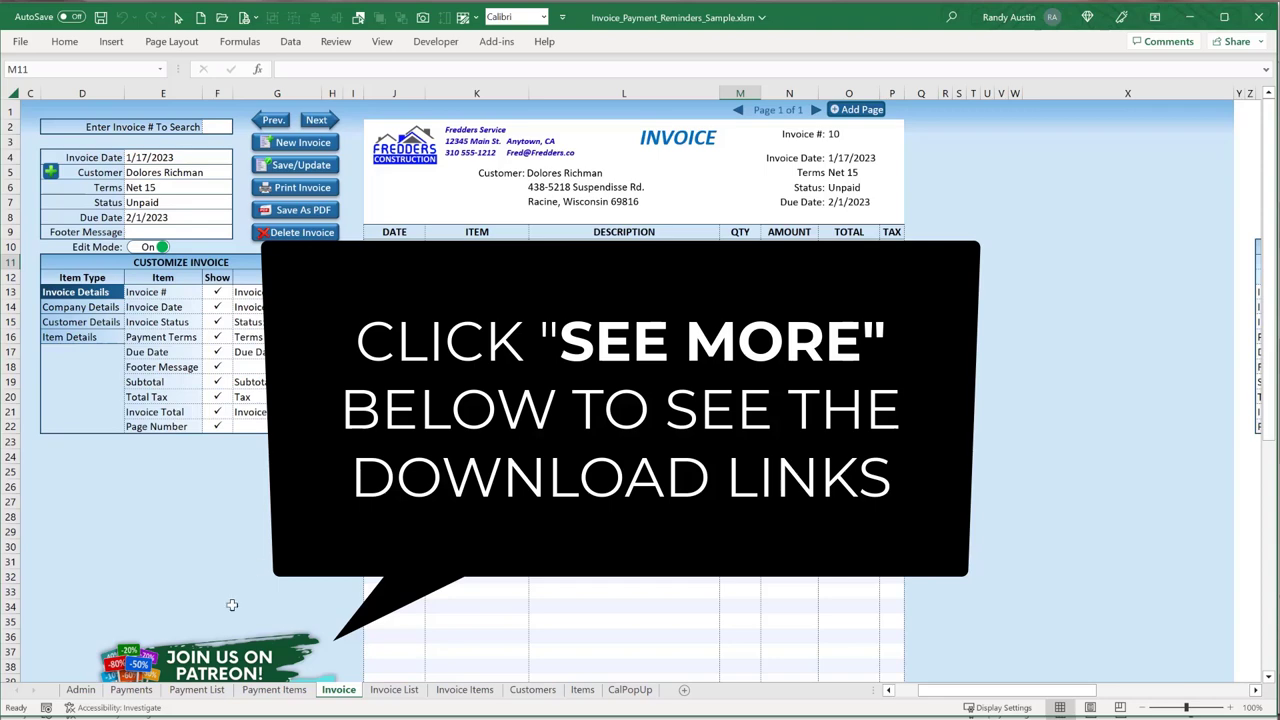
{"action": "left_click", "coordinate": [131, 689]}
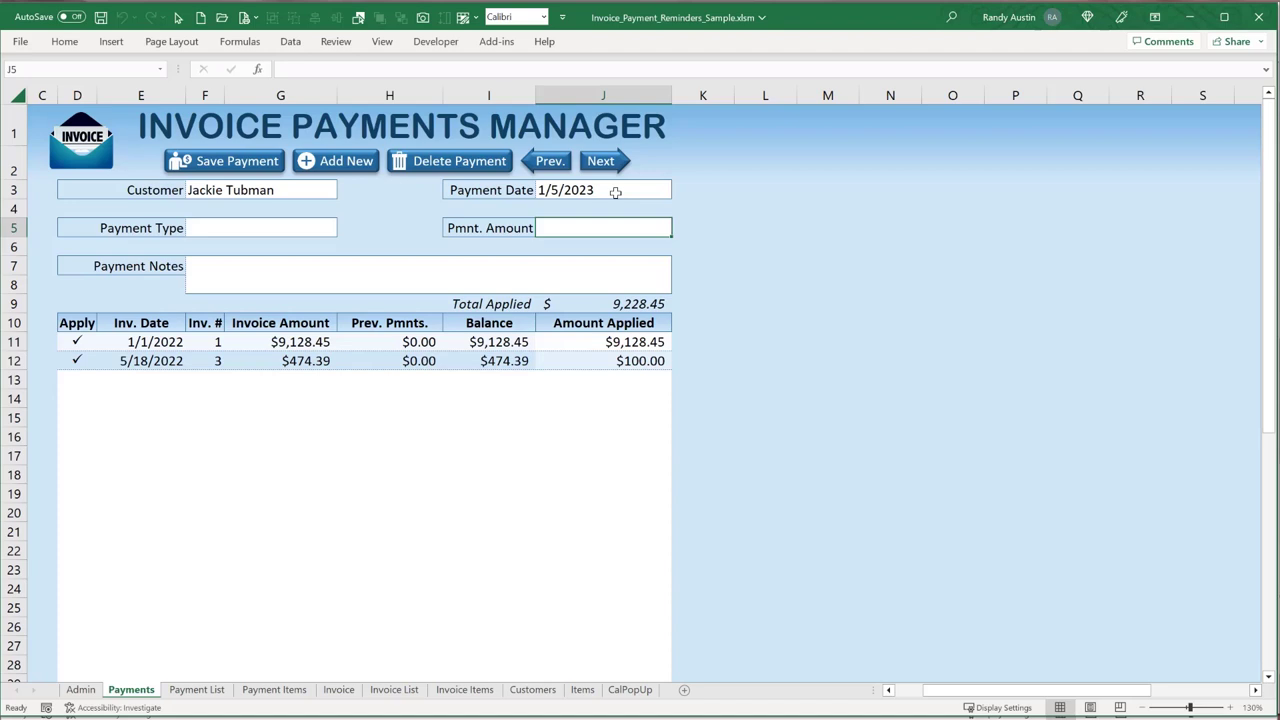
{"action": "double_click", "coordinate": [811, 7]}
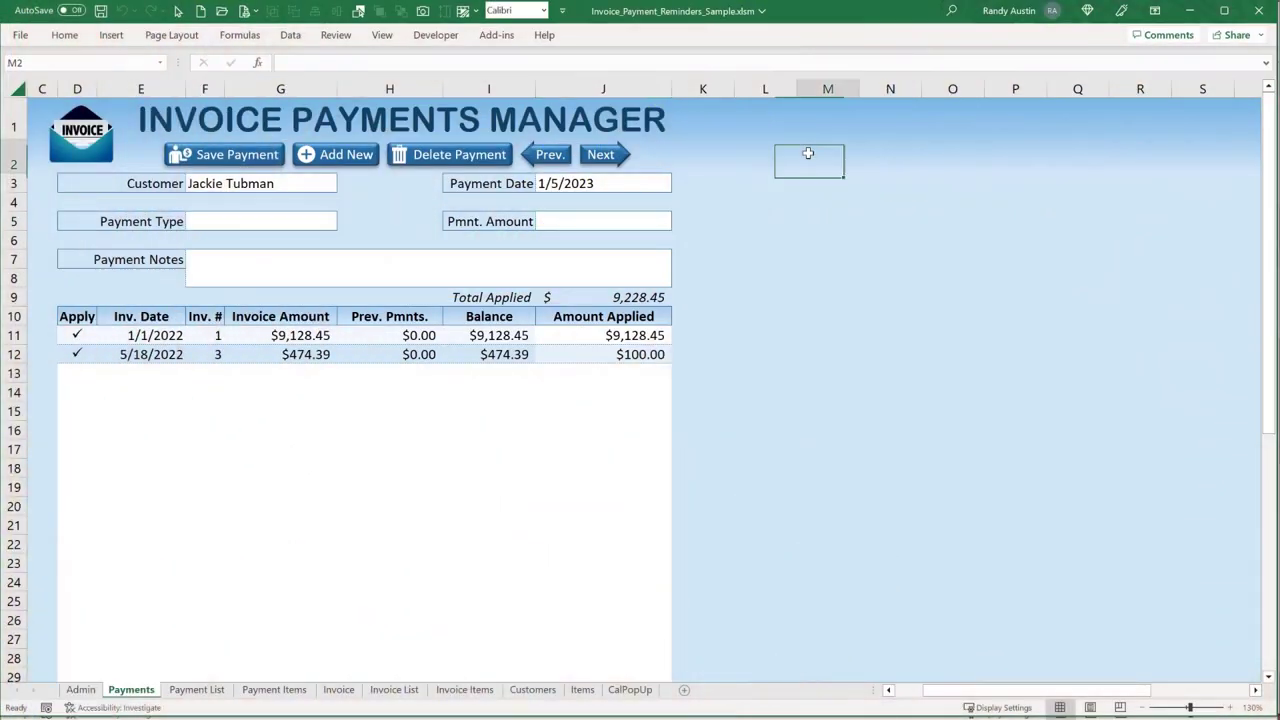
Step to the next saved record, the $161.88 cash payment over four invoices.
{"action": "left_click", "coordinate": [806, 156]}
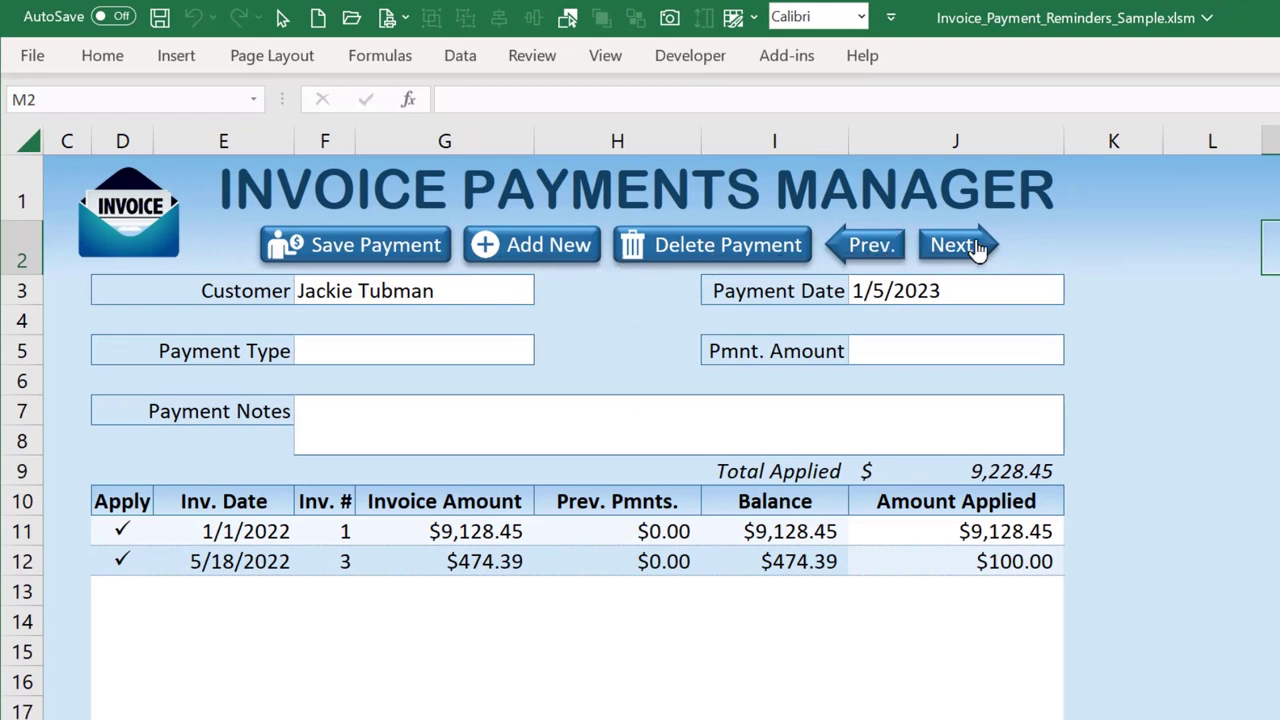
{"action": "left_click", "coordinate": [975, 245]}
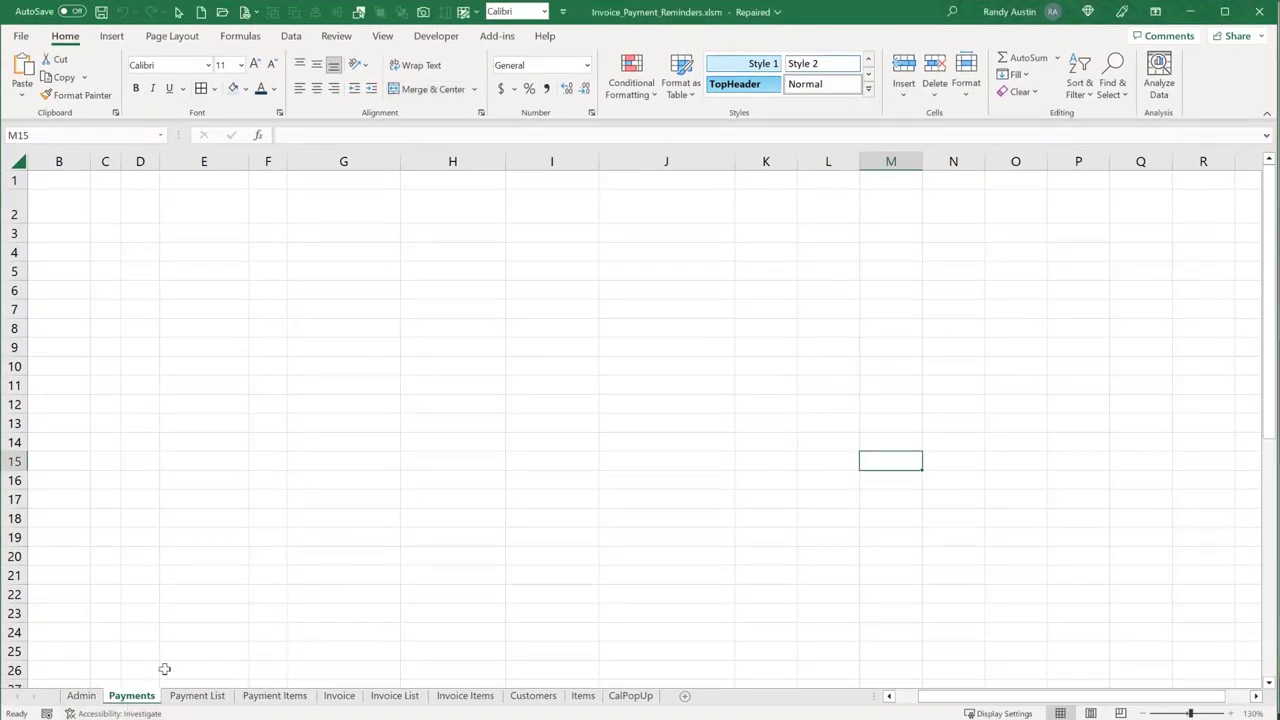
Select the Admin sheet's Payment Types, Credit Card through Bank Transfer, then view Payment List.
{"action": "left_click", "coordinate": [188, 370]}
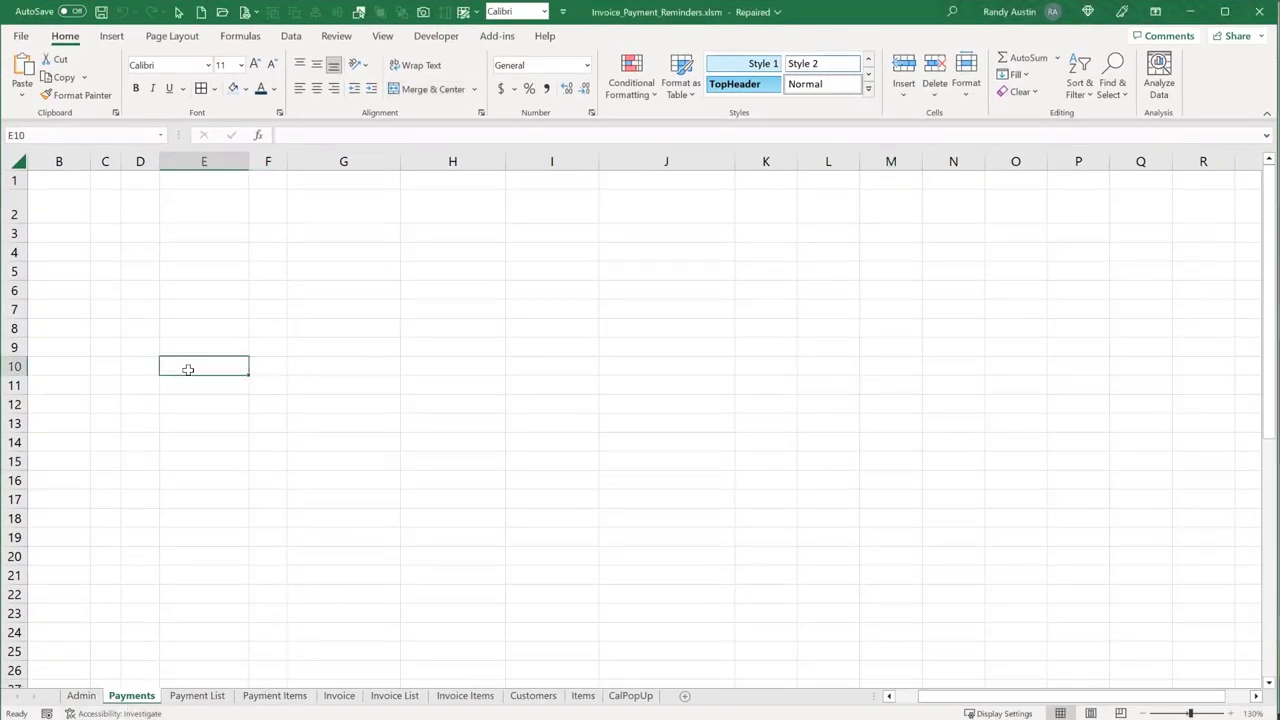
{"action": "left_click", "coordinate": [81, 697]}
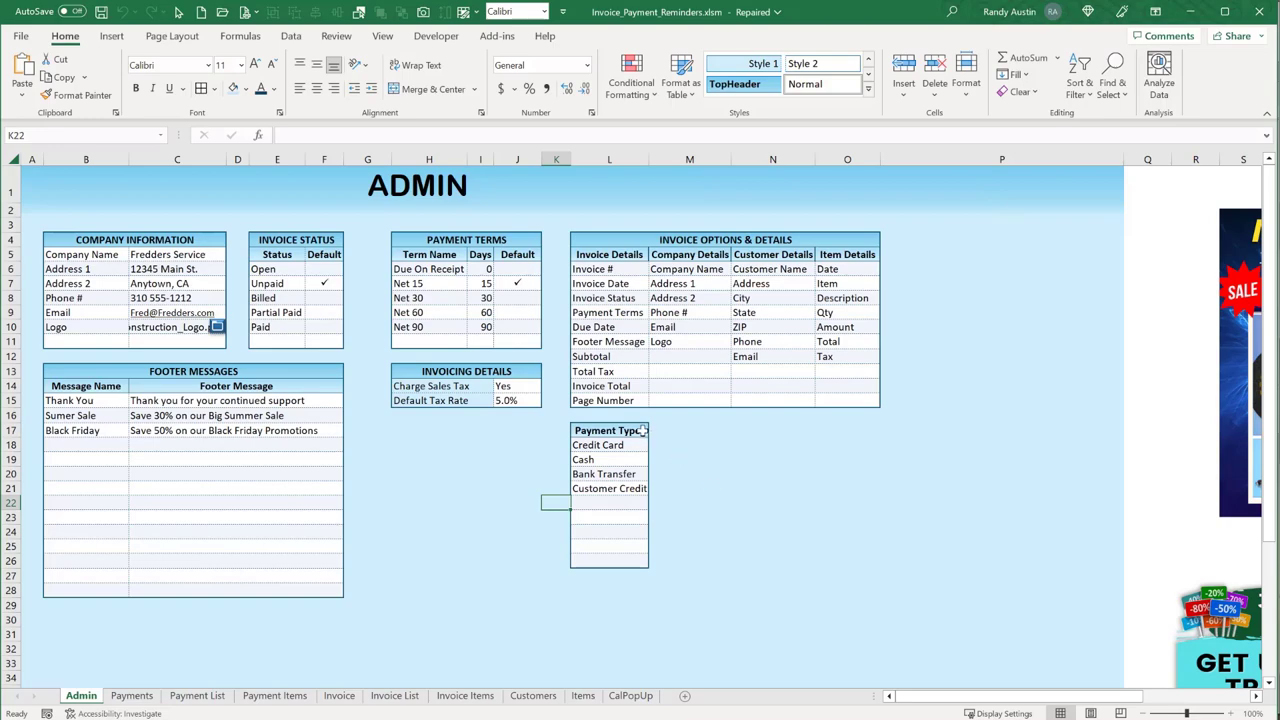
{"action": "left_click_drag", "start_coordinate": [640, 445], "coordinate": [642, 562]}
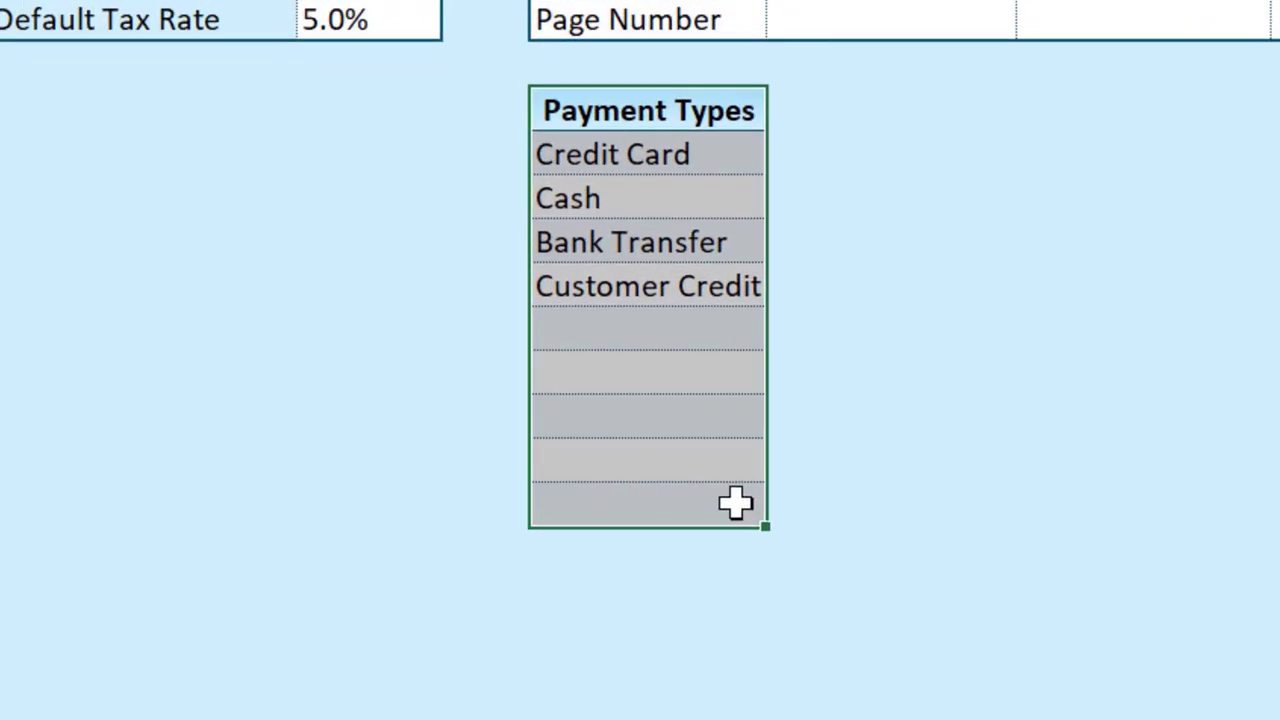
{"action": "left_click_drag", "start_coordinate": [735, 155], "coordinate": [729, 251]}
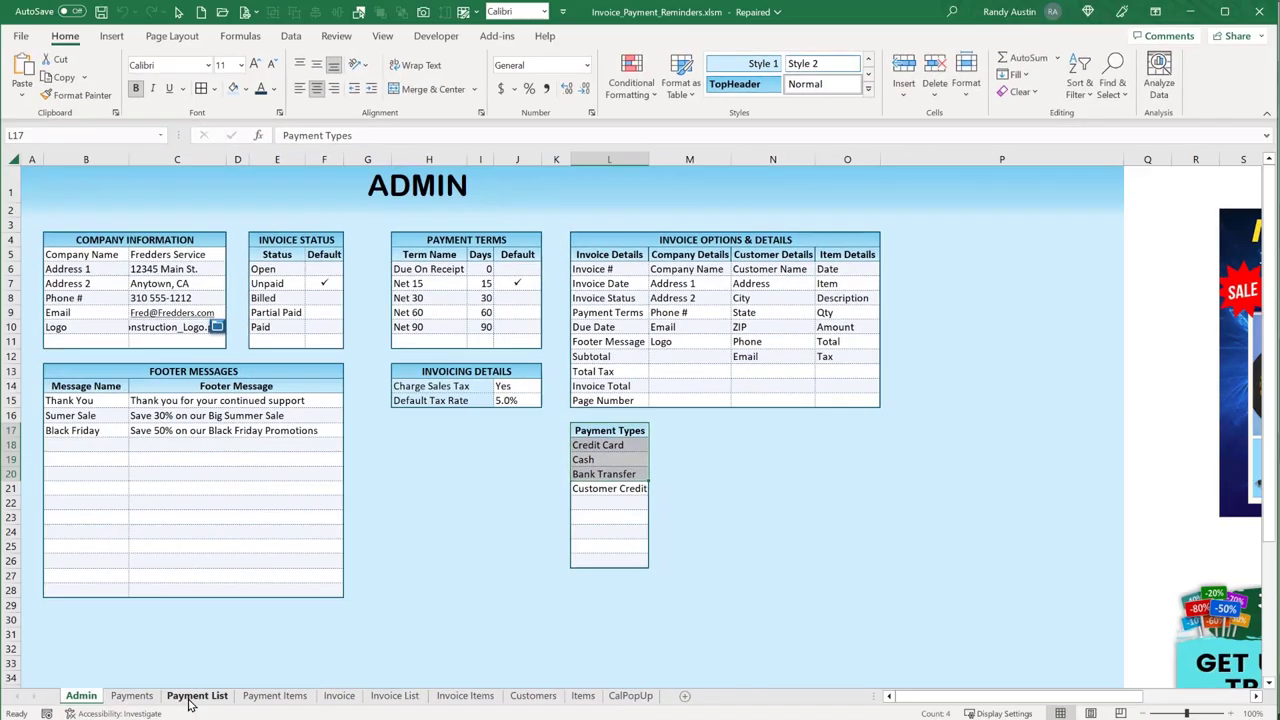
{"action": "left_click", "coordinate": [195, 696]}
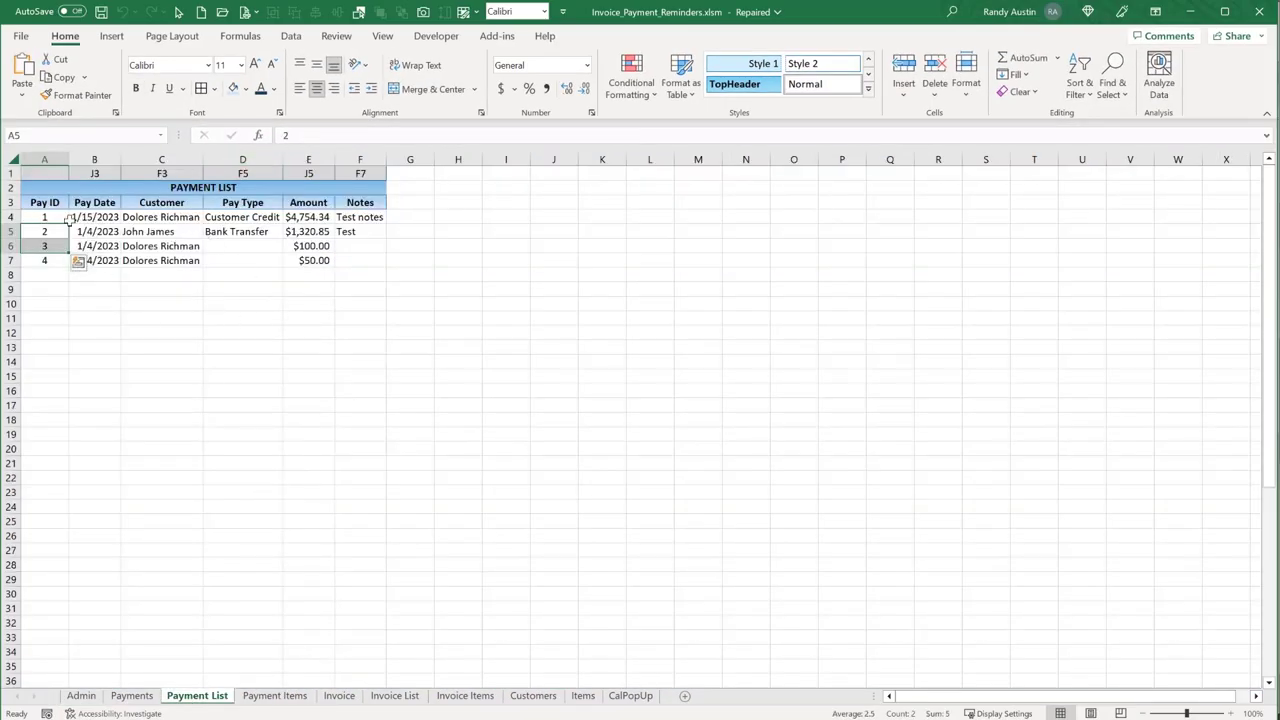
Look over the Payment Items sheet and its customer rows.
{"action": "left_click", "coordinate": [275, 696]}
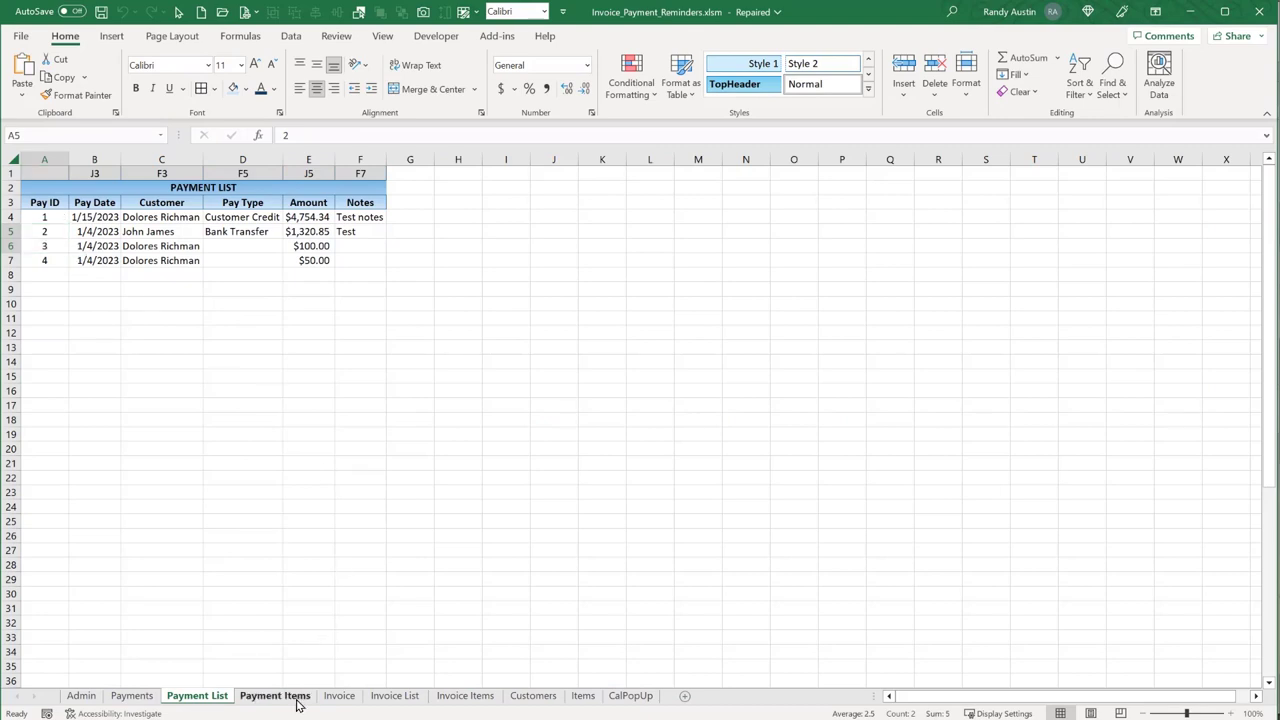
{"action": "left_click_drag", "start_coordinate": [73, 217], "coordinate": [304, 289]}
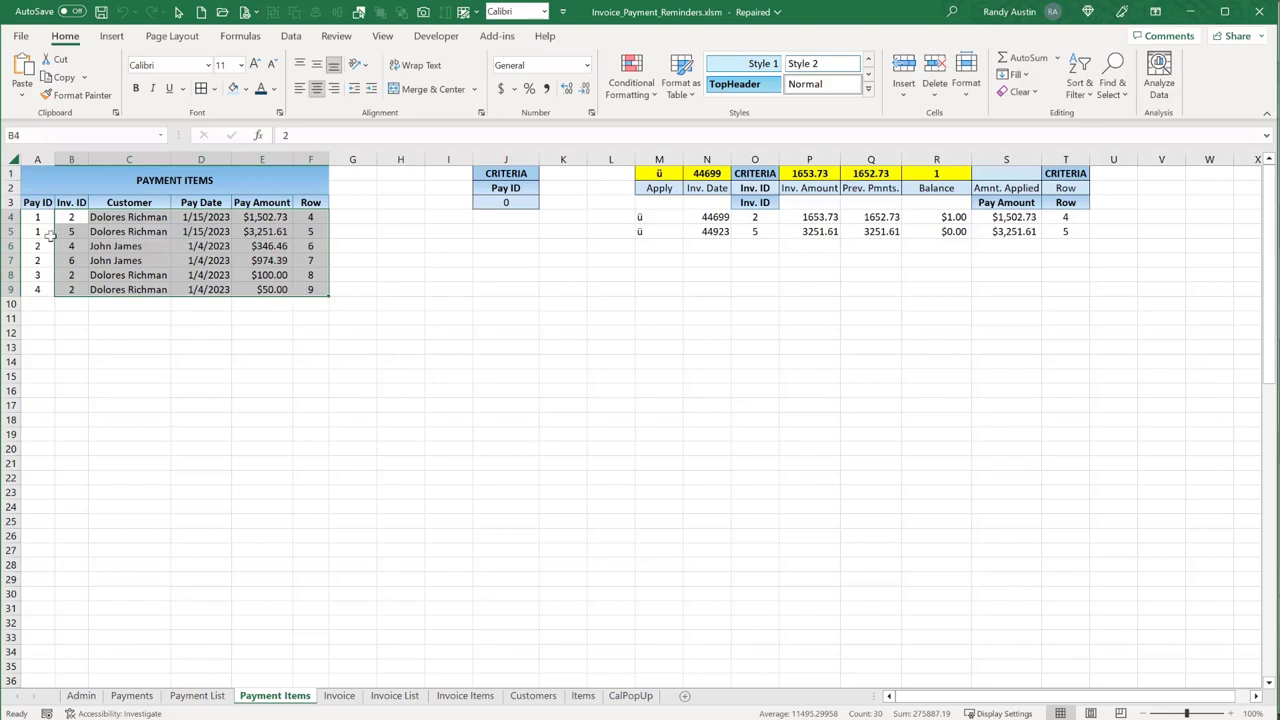
{"action": "left_click", "coordinate": [134, 243]}
{"action": "left_click", "coordinate": [143, 218]}
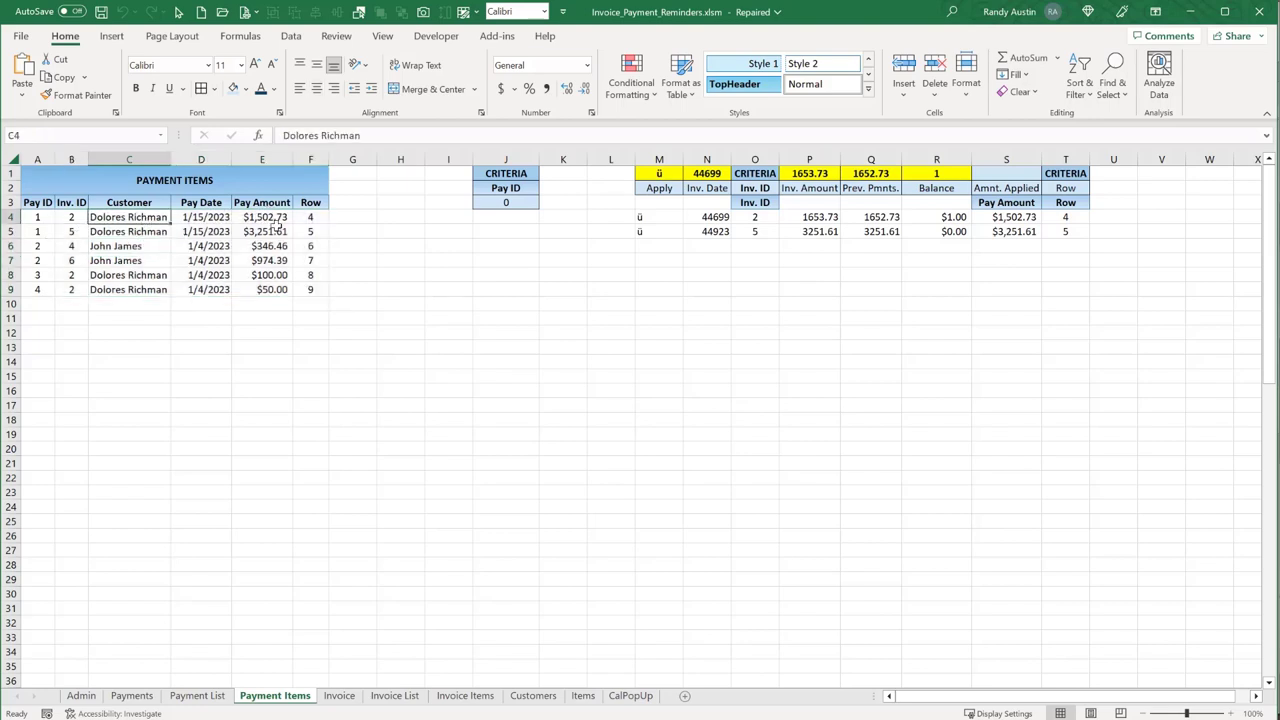
Browse the Invoice, Invoice List, Invoice Items, Customers and Items sheets in turn.
{"action": "left_click", "coordinate": [346, 697]}
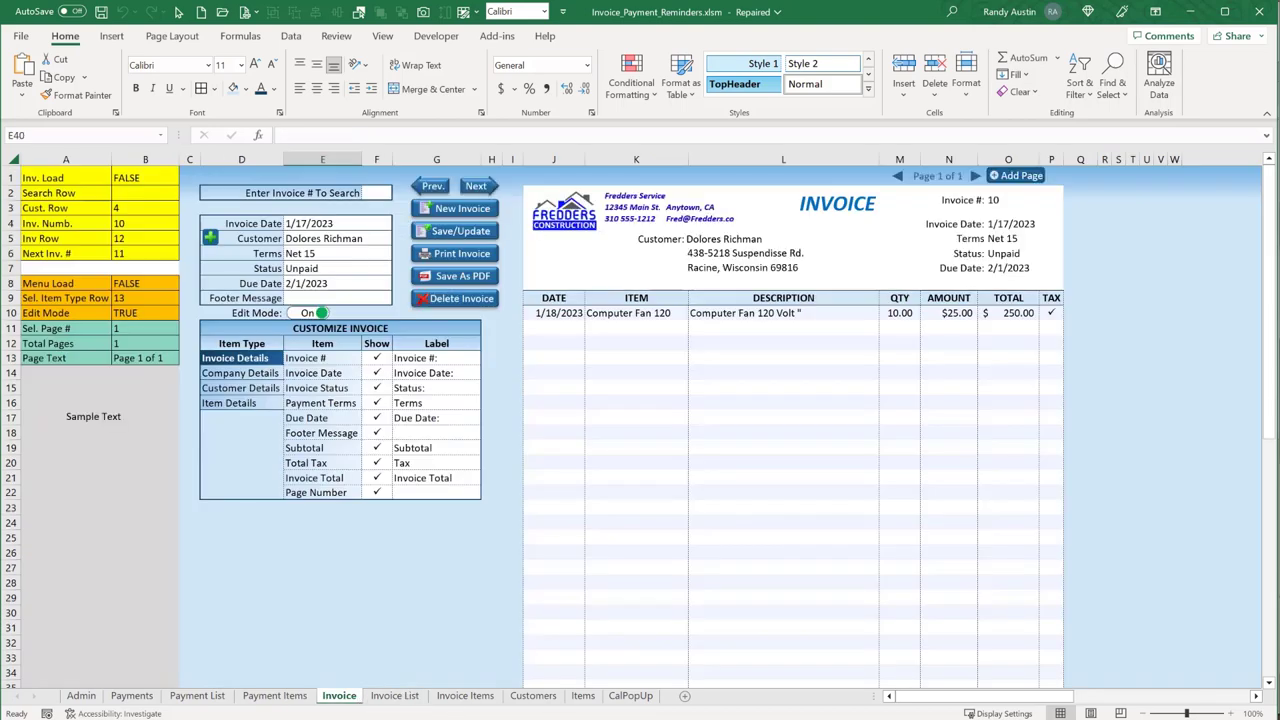
{"action": "left_click_drag", "start_coordinate": [1042, 698], "coordinate": [1052, 700]}
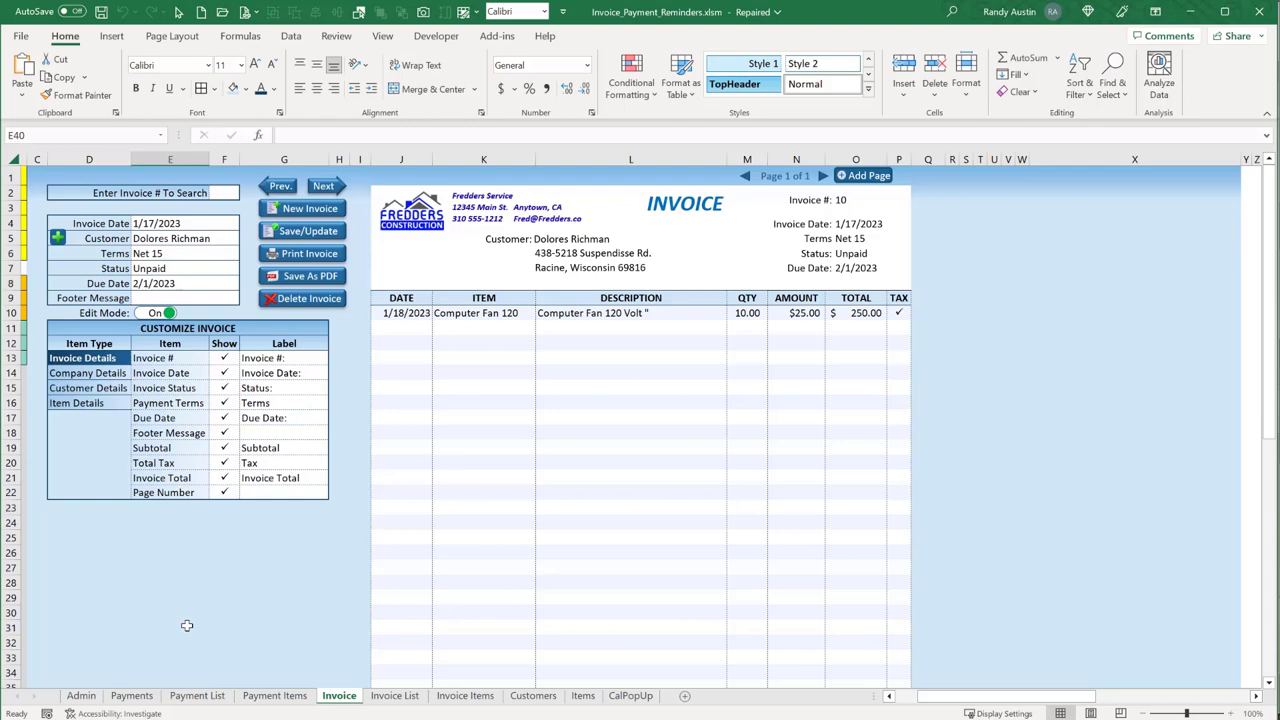
{"action": "left_click", "coordinate": [412, 697]}
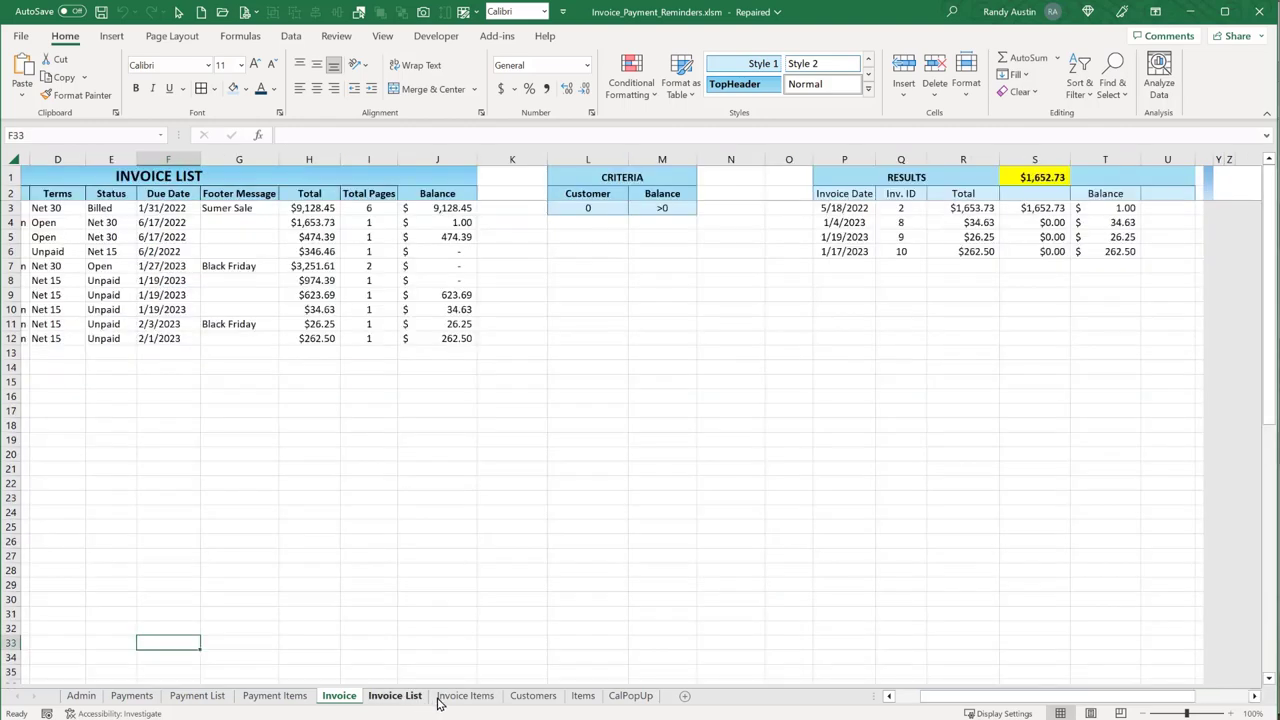
{"action": "left_click", "coordinate": [446, 703]}
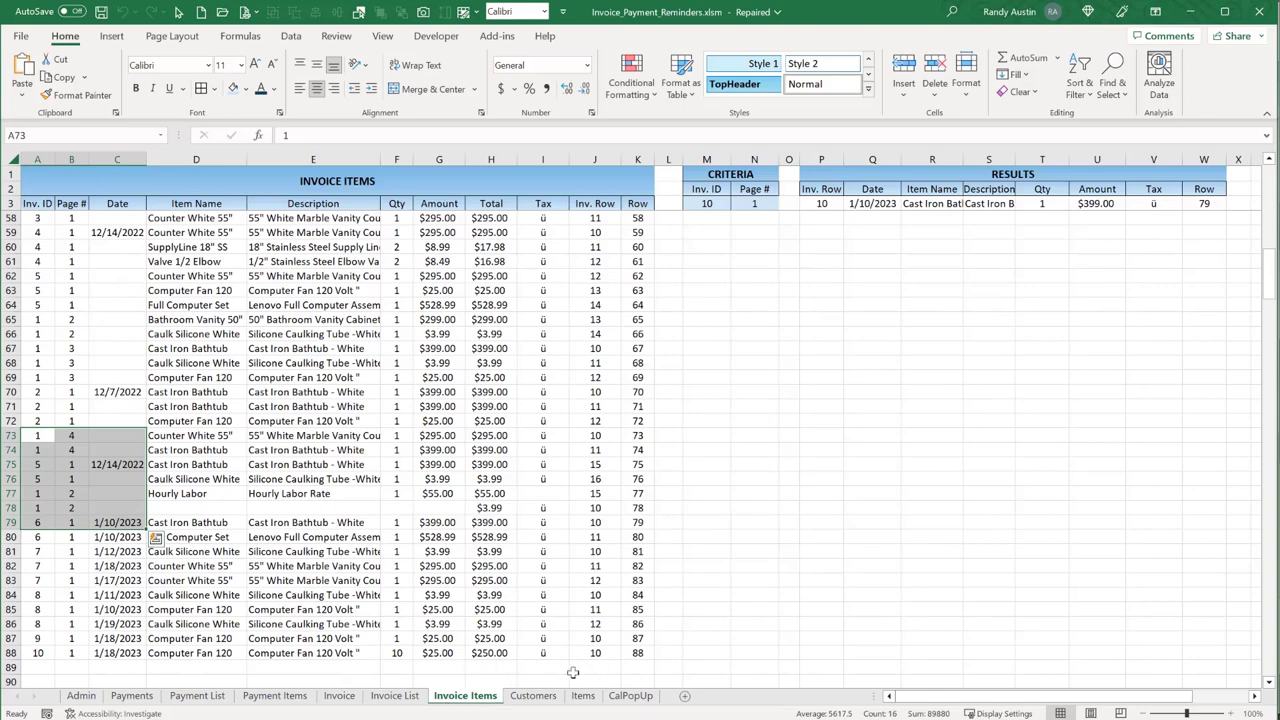
{"action": "left_click", "coordinate": [553, 700]}
{"action": "left_click", "coordinate": [588, 694]}
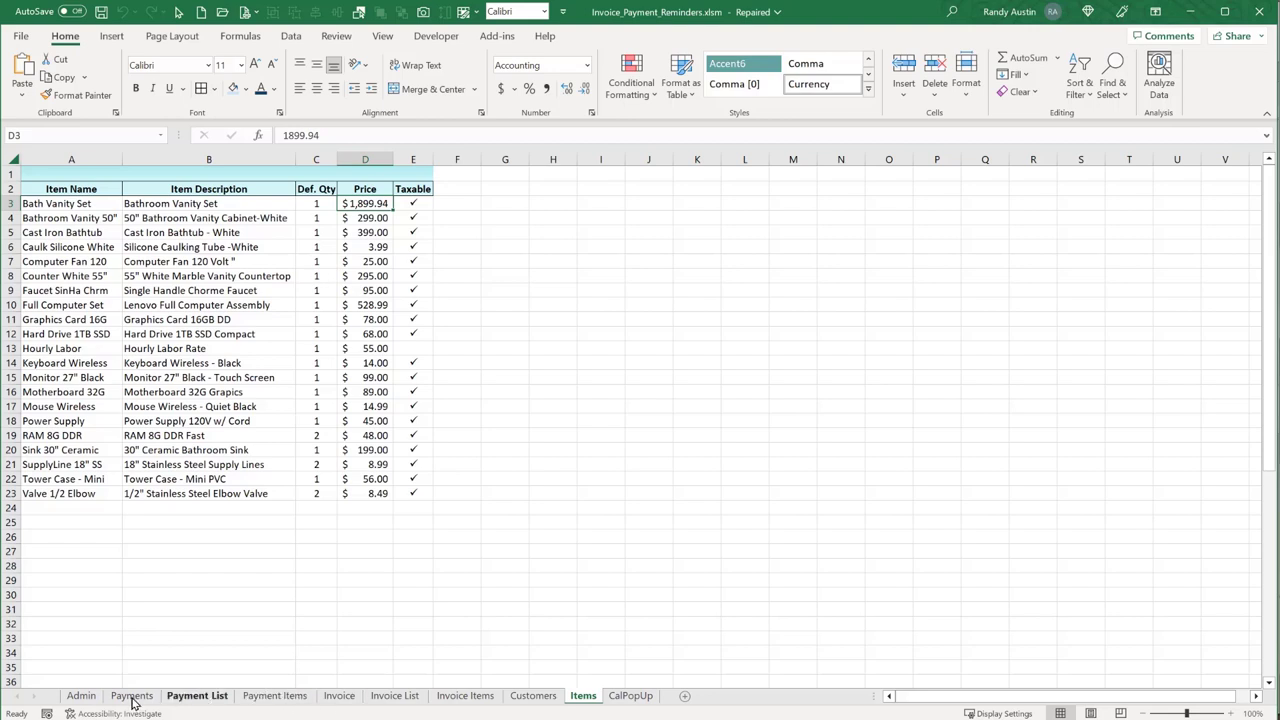
Switch to the blank Payments sheet with column A in view.
{"action": "left_click", "coordinate": [131, 695]}
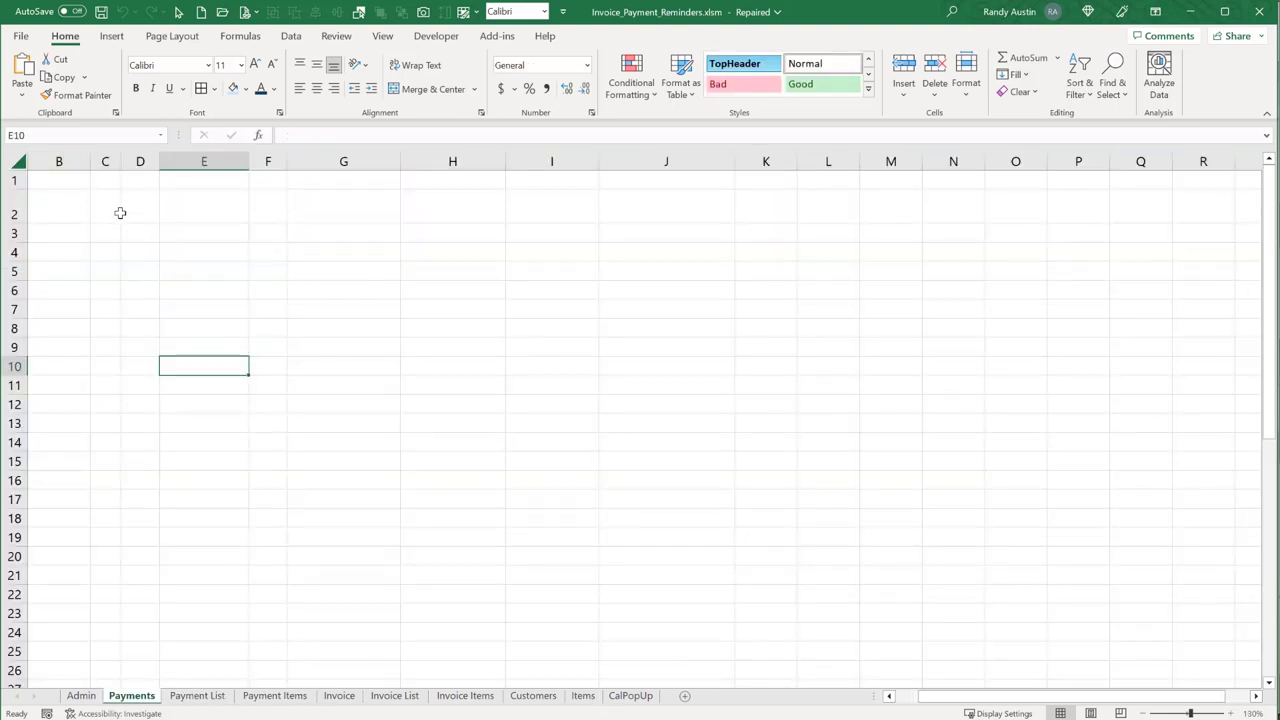
{"action": "left_click_drag", "start_coordinate": [946, 697], "coordinate": [924, 697]}
Fill columns A and B with light grey.
{"action": "mouse_move", "coordinate": [99, 185]}
{"action": "left_mouse_down"}
{"action": "mouse_move", "coordinate": [150, 560]}
{"action": "mouse_move", "coordinate": [140, 672]}
{"action": "left_mouse_up"}
{"action": "scroll", "coordinate": [178, 600], "scroll_direction": "up", "scroll_amount": 5}
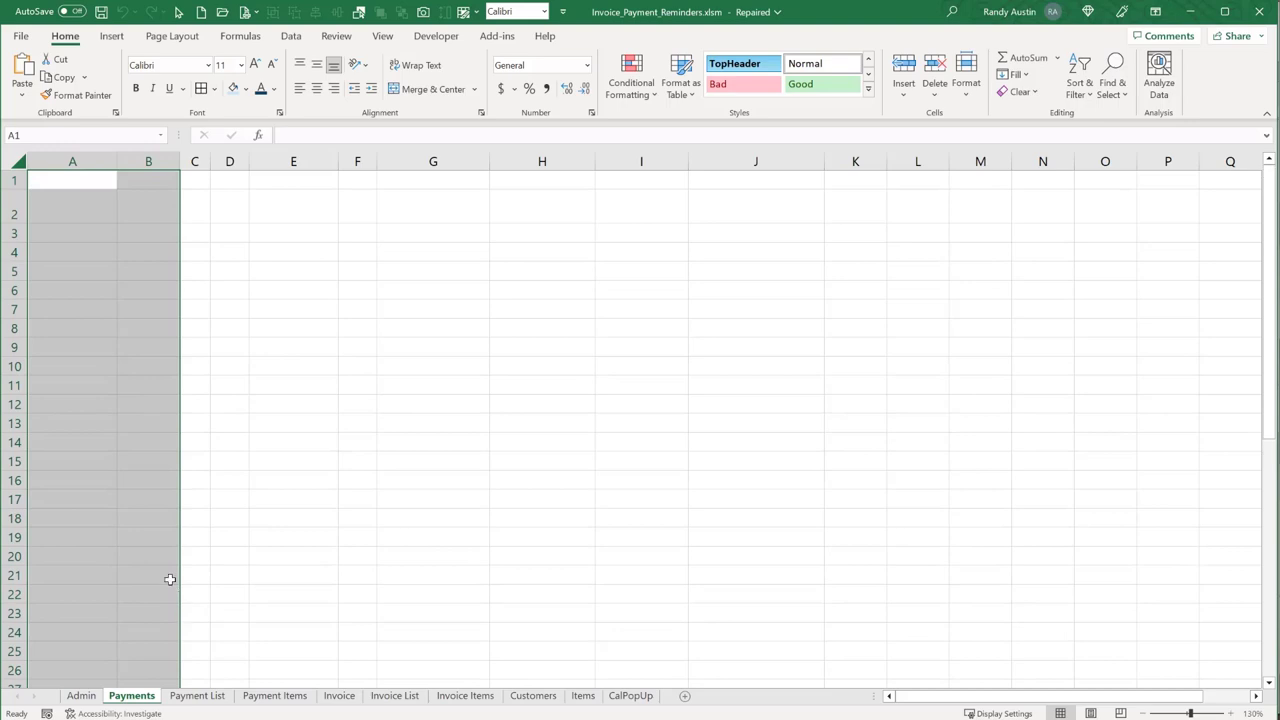
{"action": "left_click", "coordinate": [248, 90]}
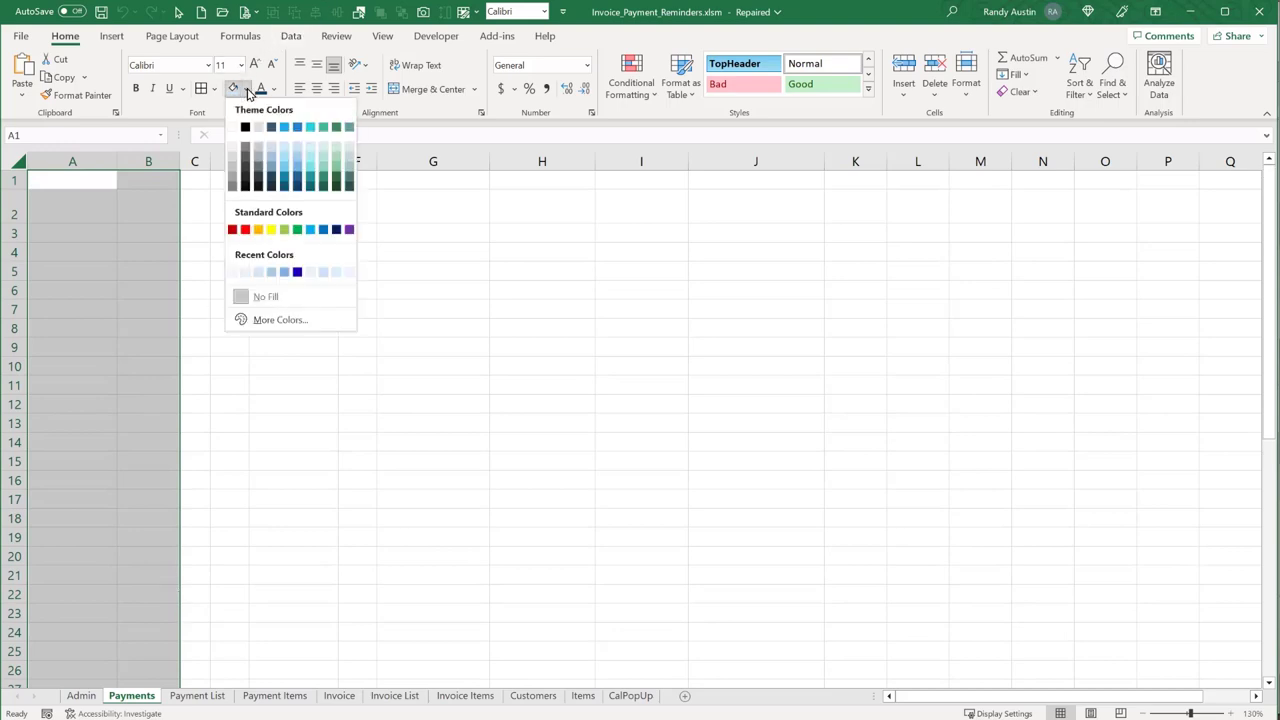
{"action": "left_click", "coordinate": [238, 168]}
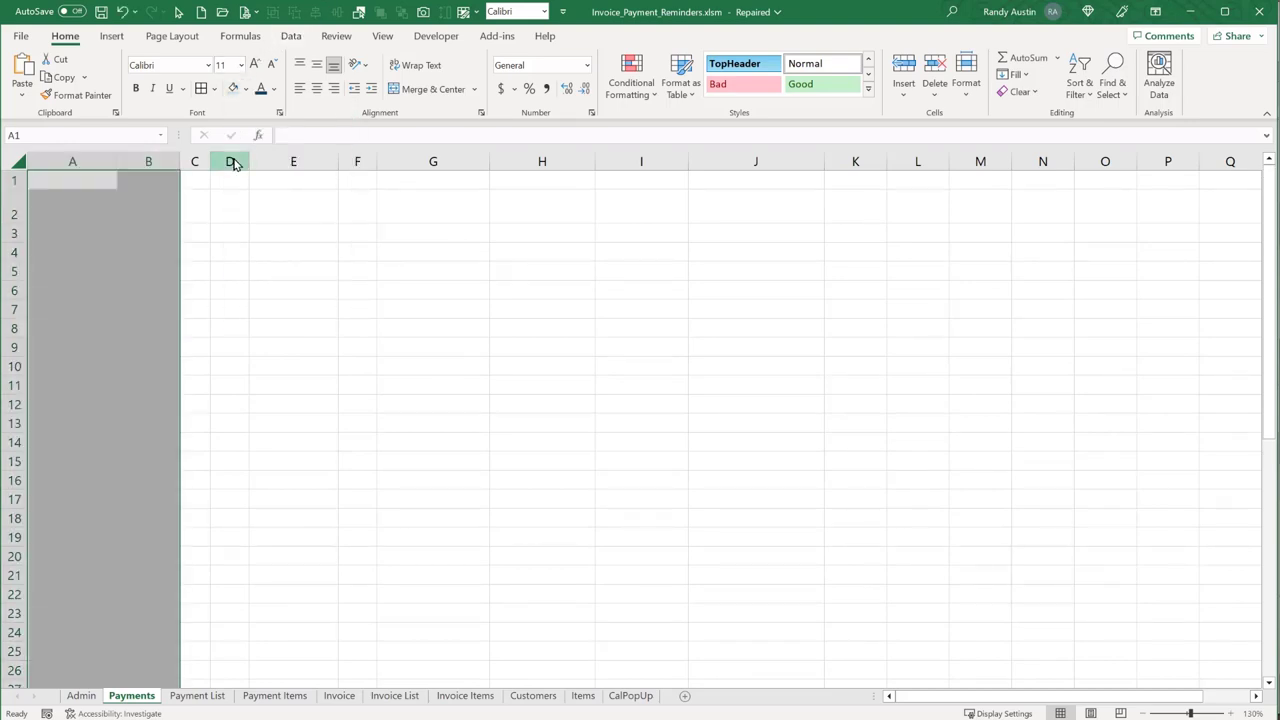
{"action": "left_click", "coordinate": [242, 245]}
Make row 1 taller to hold the banner.
{"action": "left_click_drag", "start_coordinate": [85, 252], "coordinate": [91, 277]}
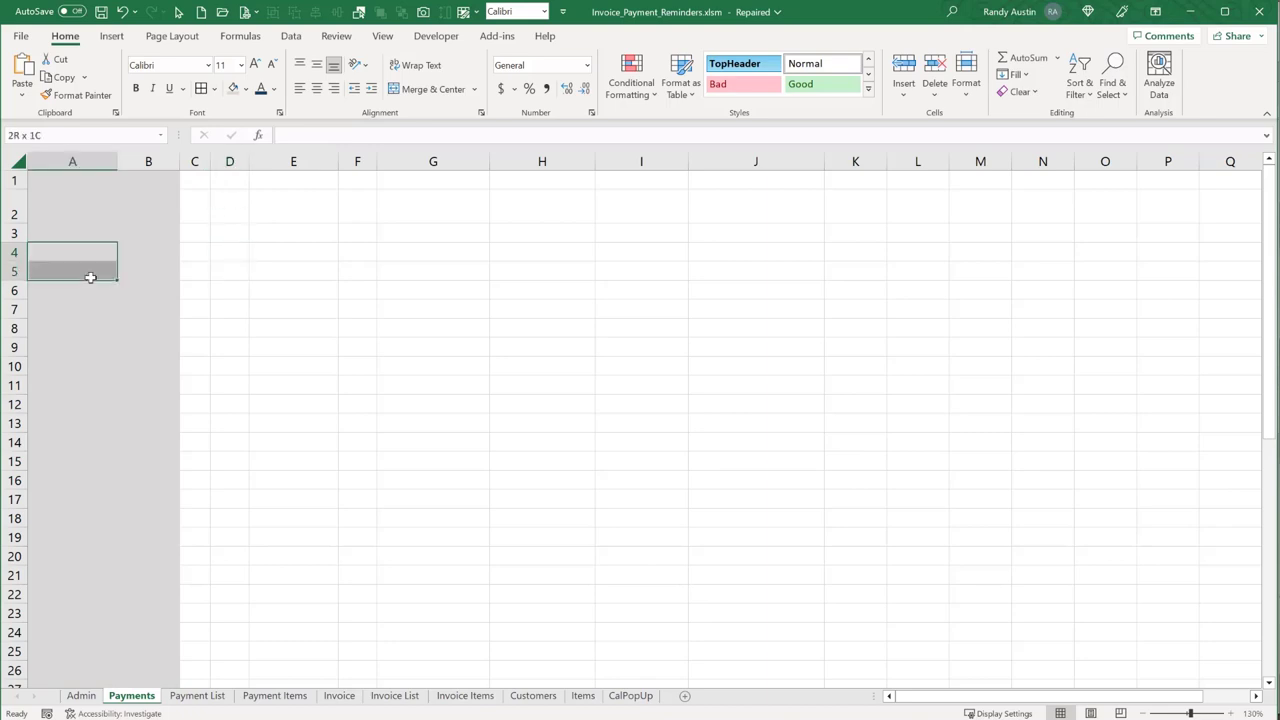
{"action": "left_click", "coordinate": [193, 181]}
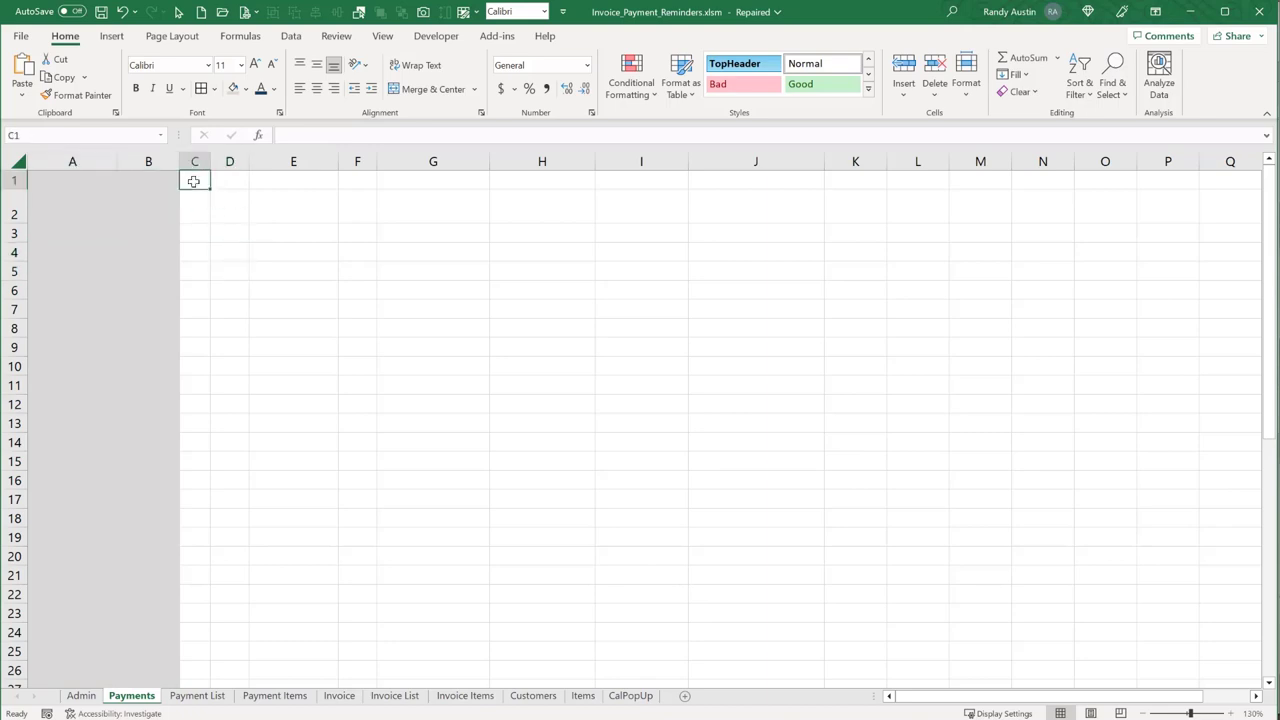
{"action": "left_click_drag", "start_coordinate": [14, 189], "coordinate": [14, 204]}
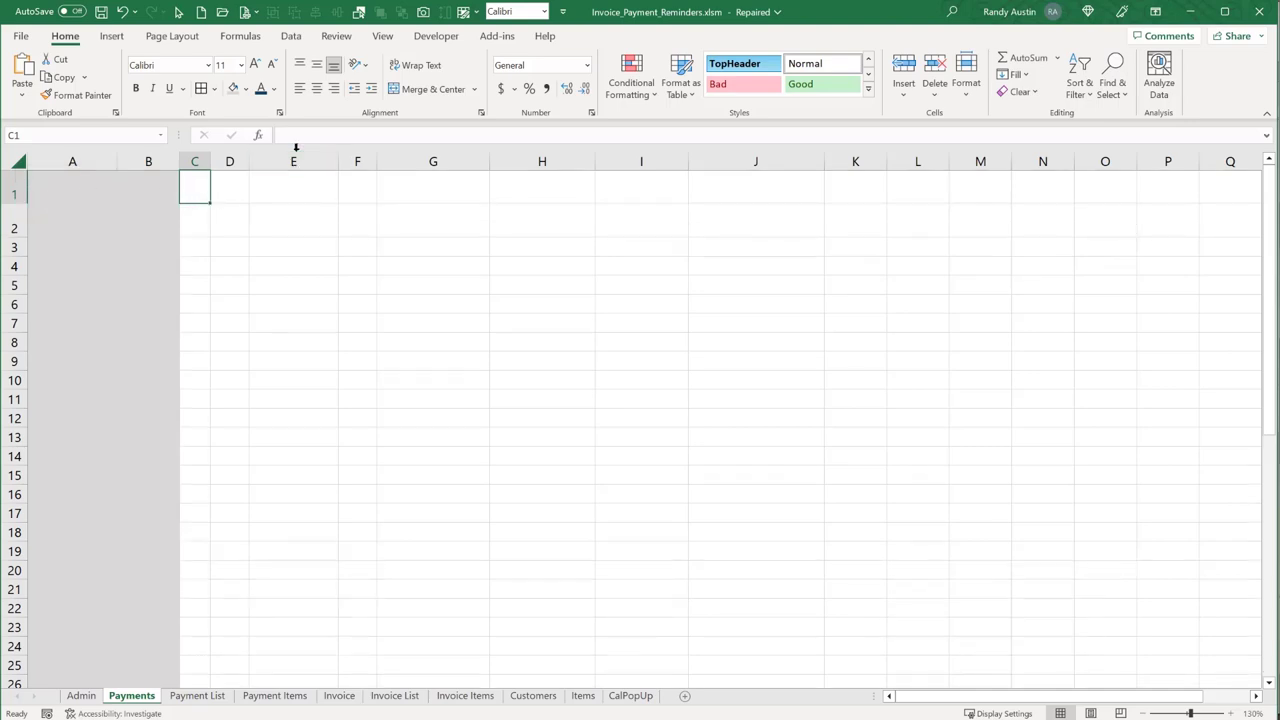
Type 'INVOICE PAYMENTS MANAGER' into C1, correcting a typo along the way.
{"action": "type", "text": "INVO"}
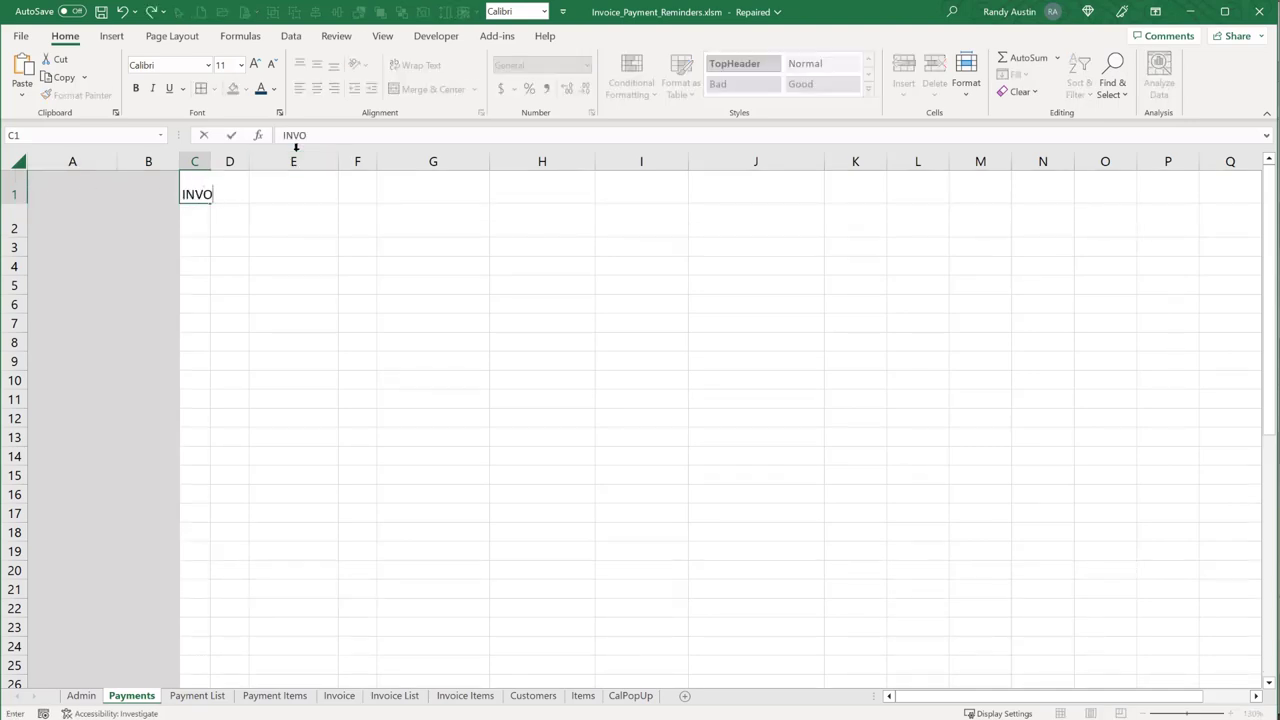
{"action": "type", "text": "ICE PAYMENT AMANA"}
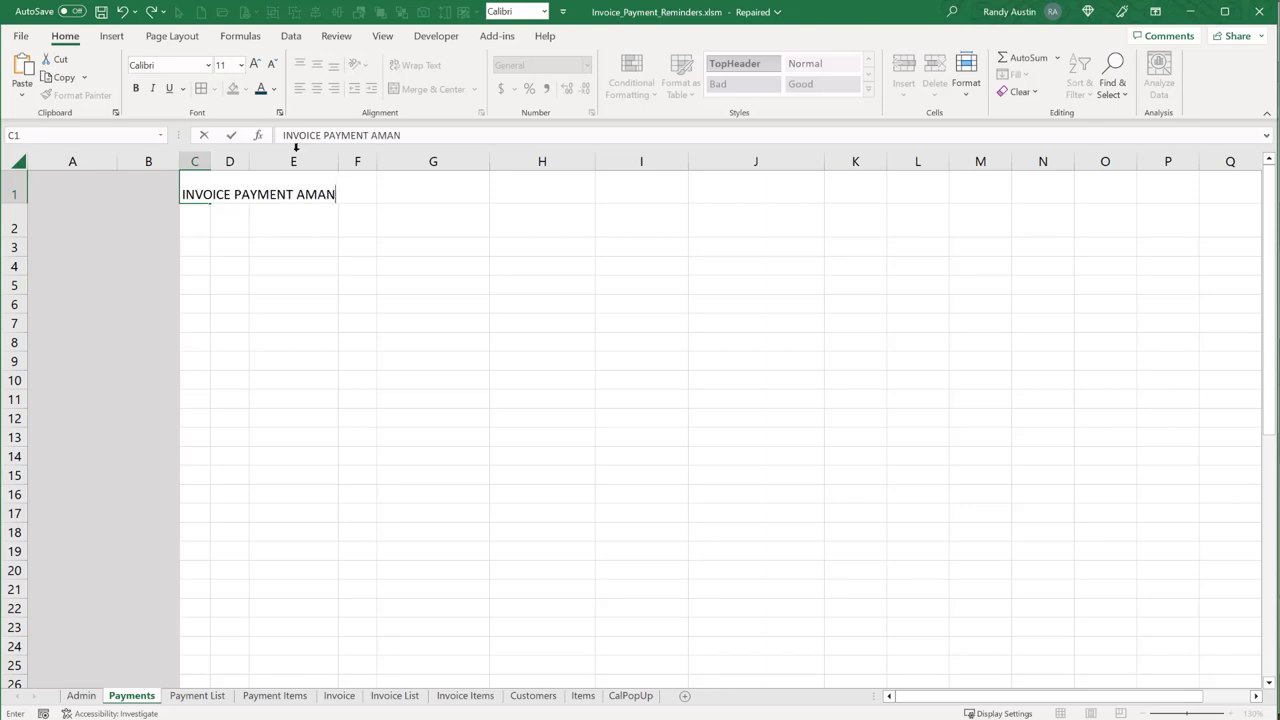
{"action": "key", "text": "BackSpace"}
{"action": "key", "text": "BackSpace"}
{"action": "key", "text": "BackSpace"}
{"action": "key", "text": "BackSpace"}
{"action": "key", "text": "BackSpace"}
{"action": "key", "text": "BackSpace"}
{"action": "type", "text": "S MANAGER"}
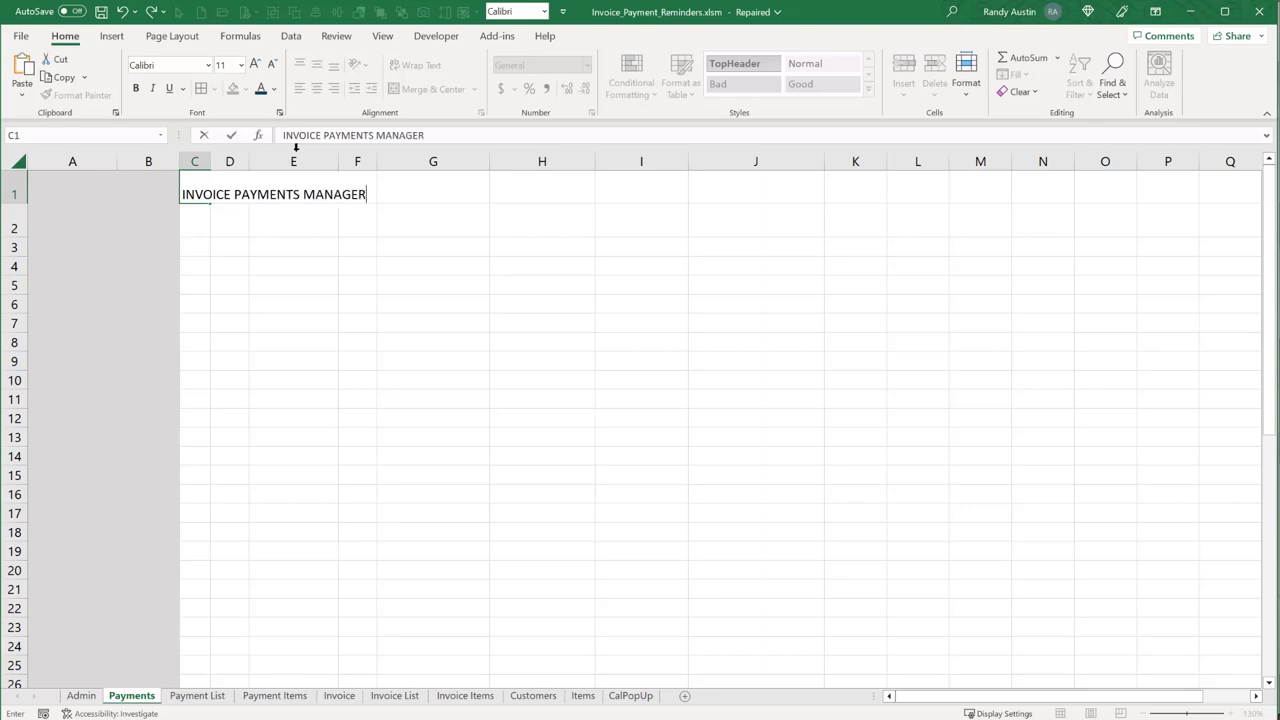
{"action": "key", "text": "Return"}
{"action": "left_click", "coordinate": [192, 192]}
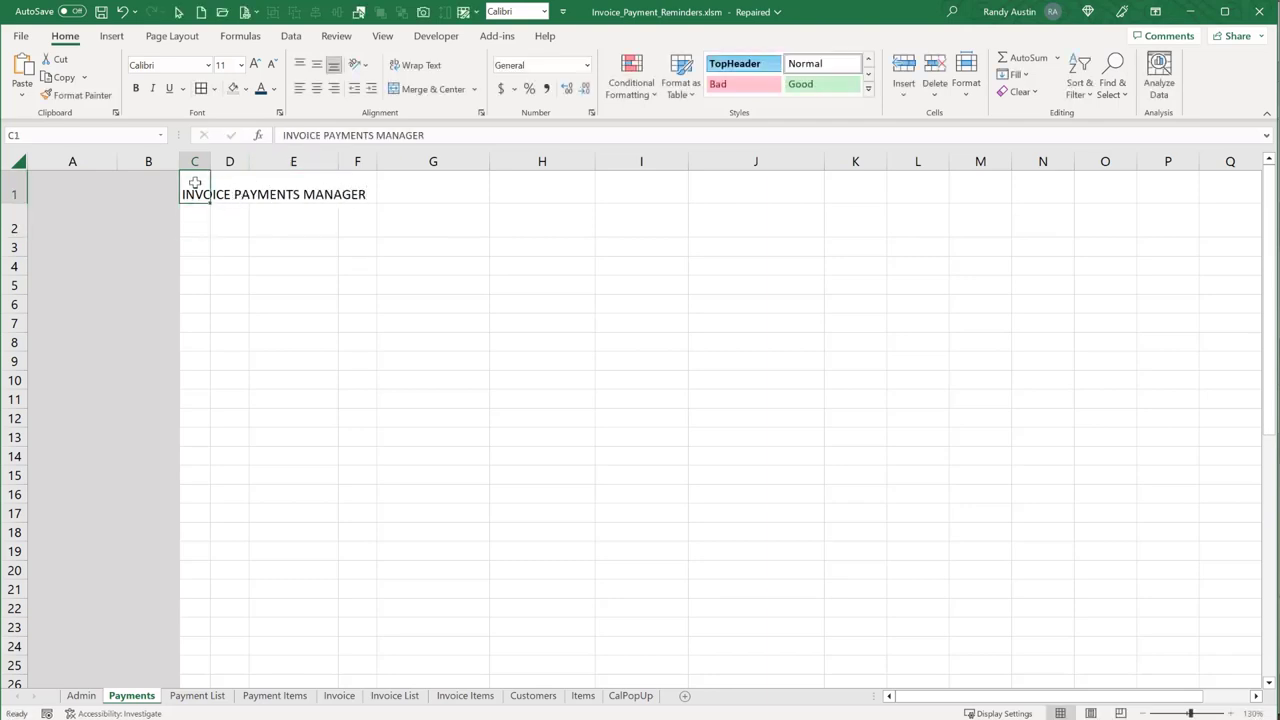
Open the Fill Effects gradient options in Format Cells for C1.
{"action": "right_click", "coordinate": [197, 182]}
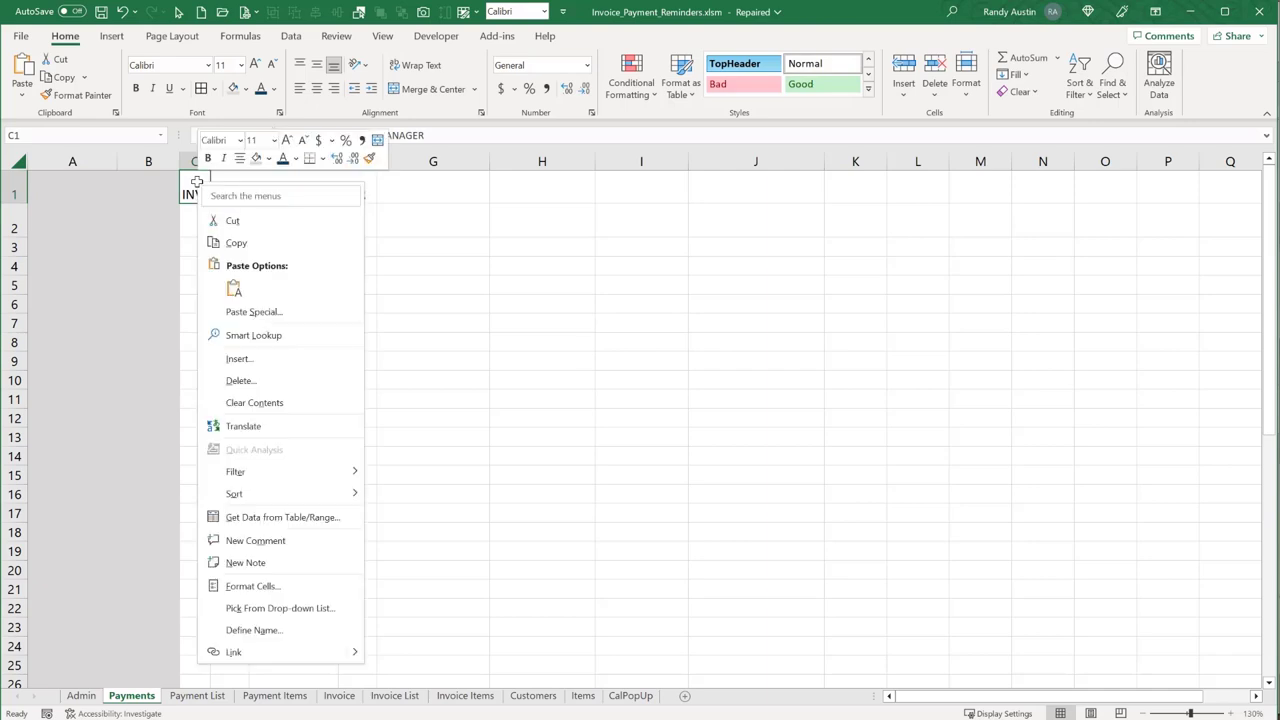
{"action": "left_click", "coordinate": [287, 587]}
{"action": "left_click_drag", "start_coordinate": [368, 396], "coordinate": [563, 237]}
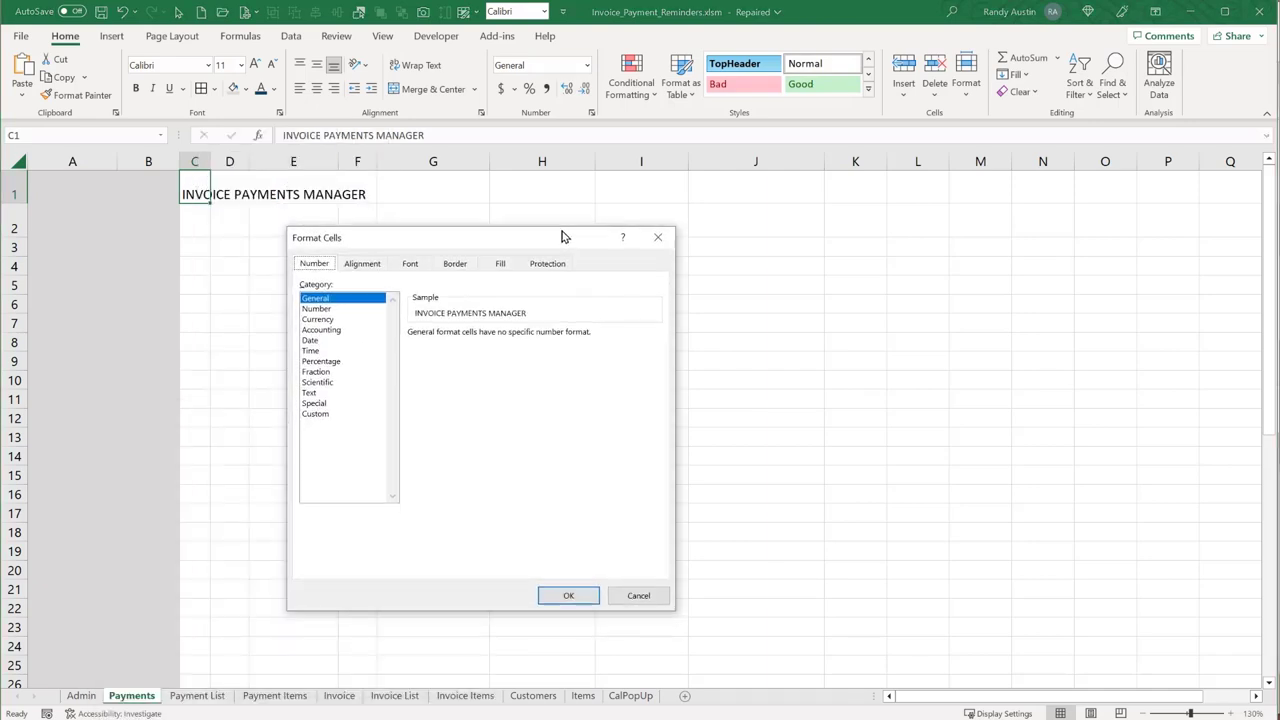
{"action": "left_click", "coordinate": [500, 263]}
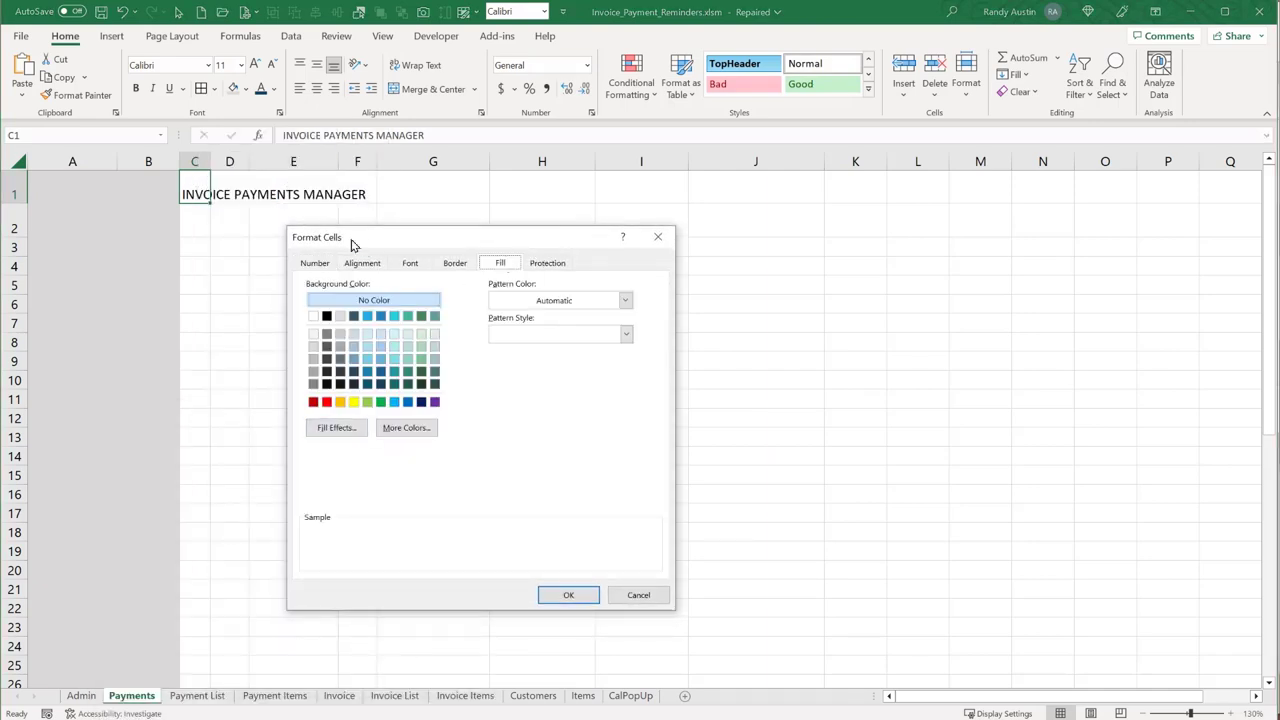
{"action": "left_click_drag", "start_coordinate": [463, 230], "coordinate": [532, 180]}
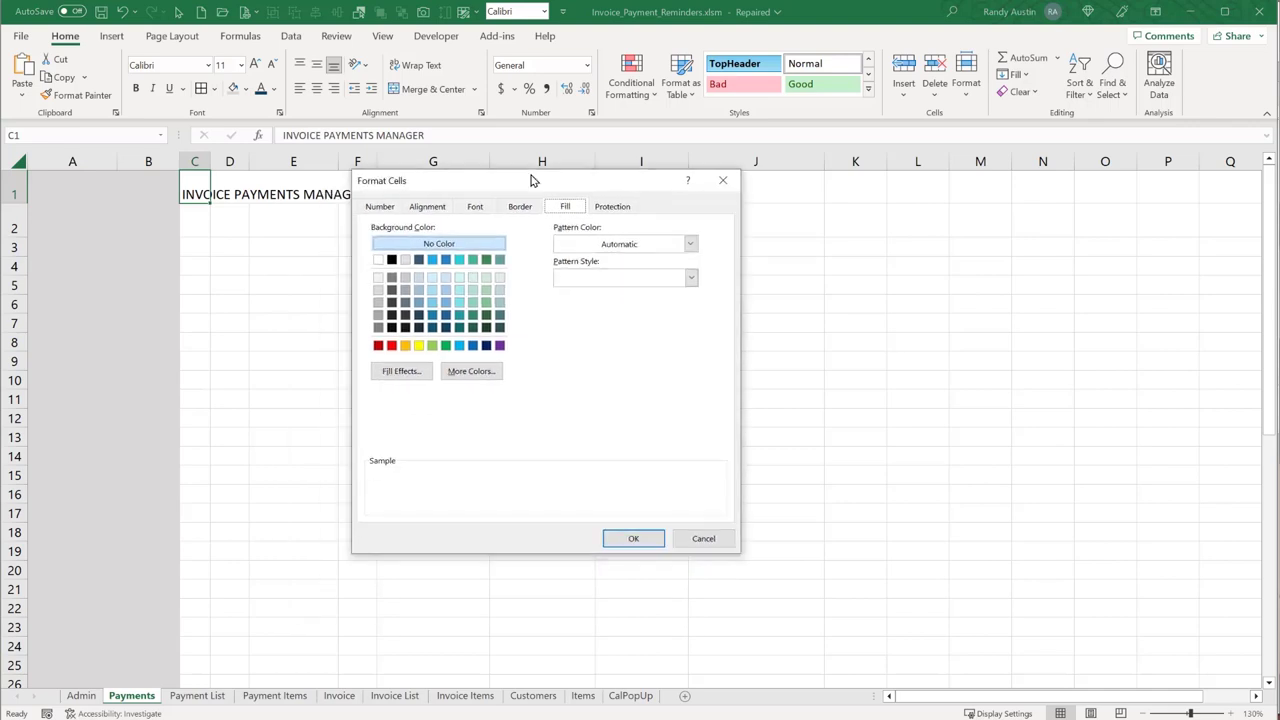
{"action": "left_click", "coordinate": [405, 371]}
{"action": "left_click_drag", "start_coordinate": [395, 398], "coordinate": [534, 274]}
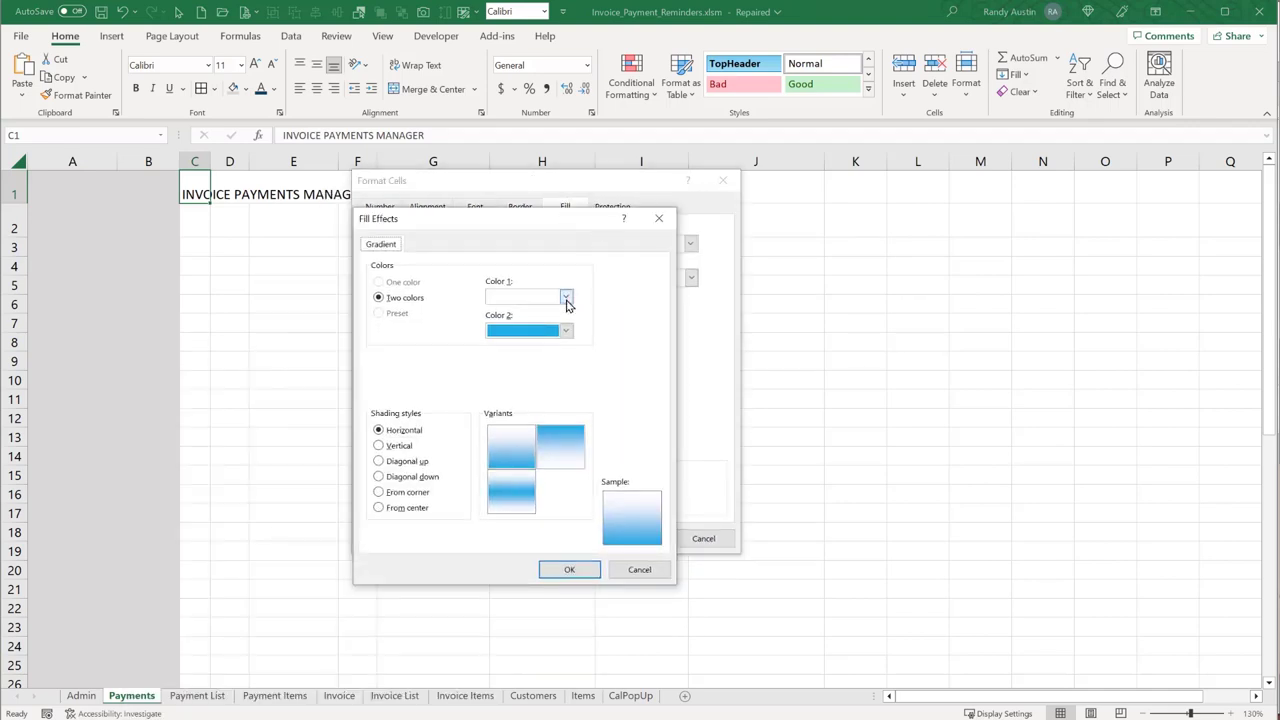
Set both gradient colours to light blues with horizontal shading and apply to C1.
{"action": "left_click", "coordinate": [566, 298]}
{"action": "left_click", "coordinate": [559, 371]}
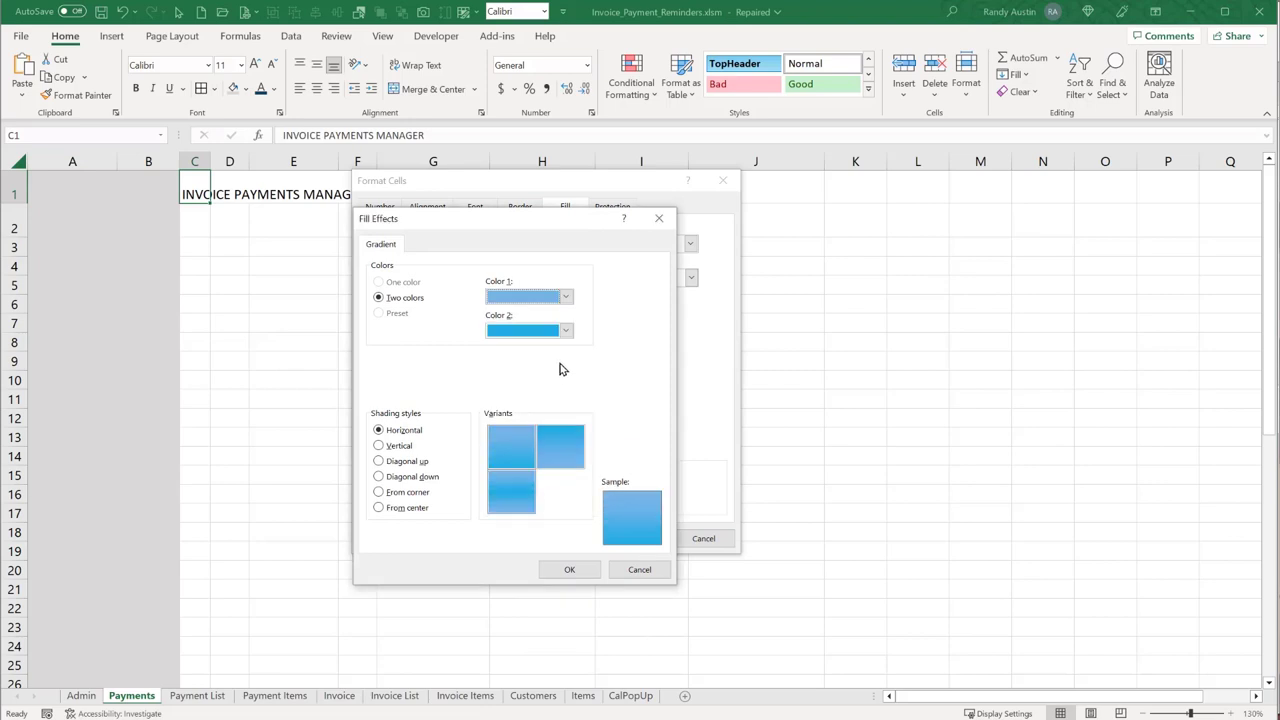
{"action": "left_click", "coordinate": [566, 331]}
{"action": "left_click", "coordinate": [562, 403]}
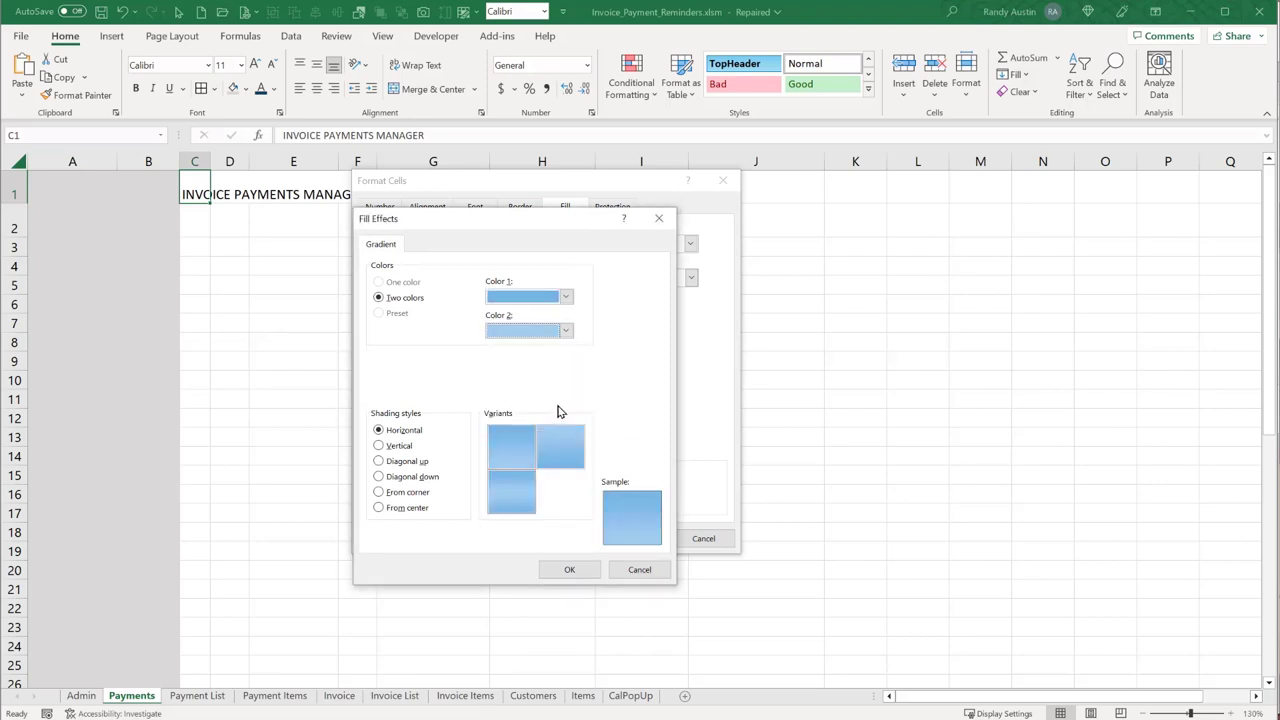
{"action": "left_click", "coordinate": [571, 569]}
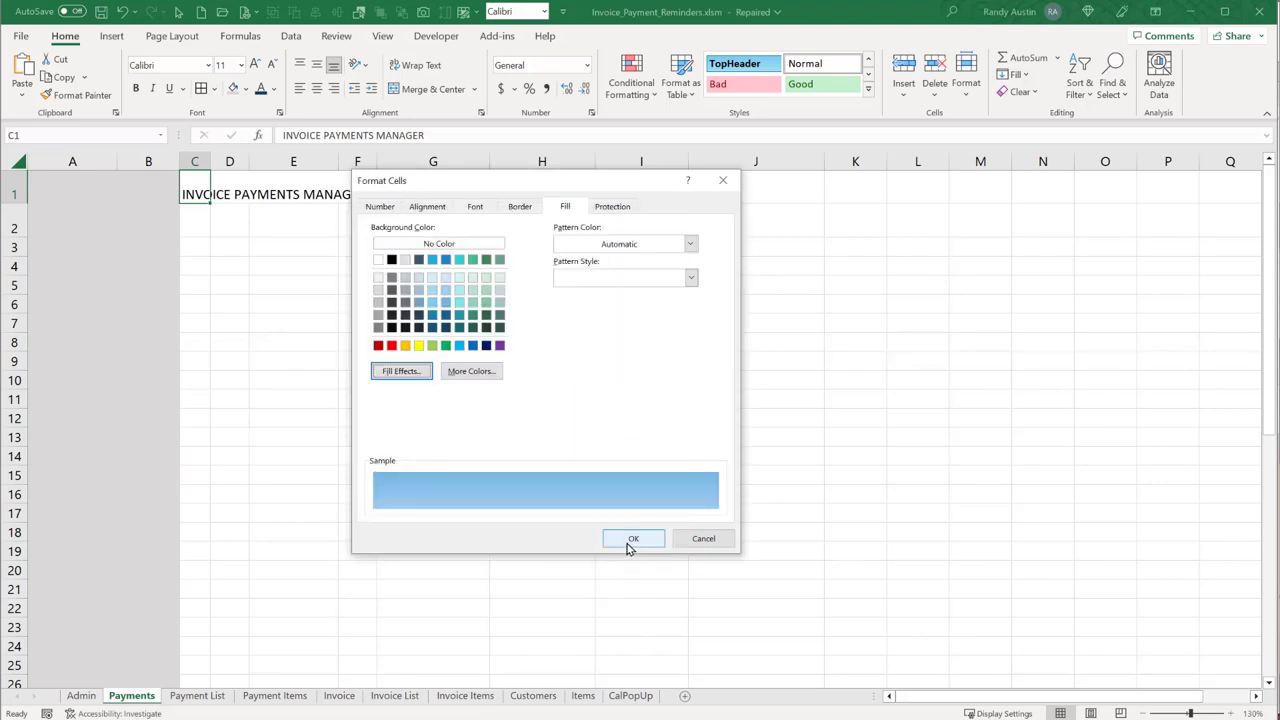
{"action": "left_click", "coordinate": [631, 538]}
{"action": "right_click", "coordinate": [195, 195]}
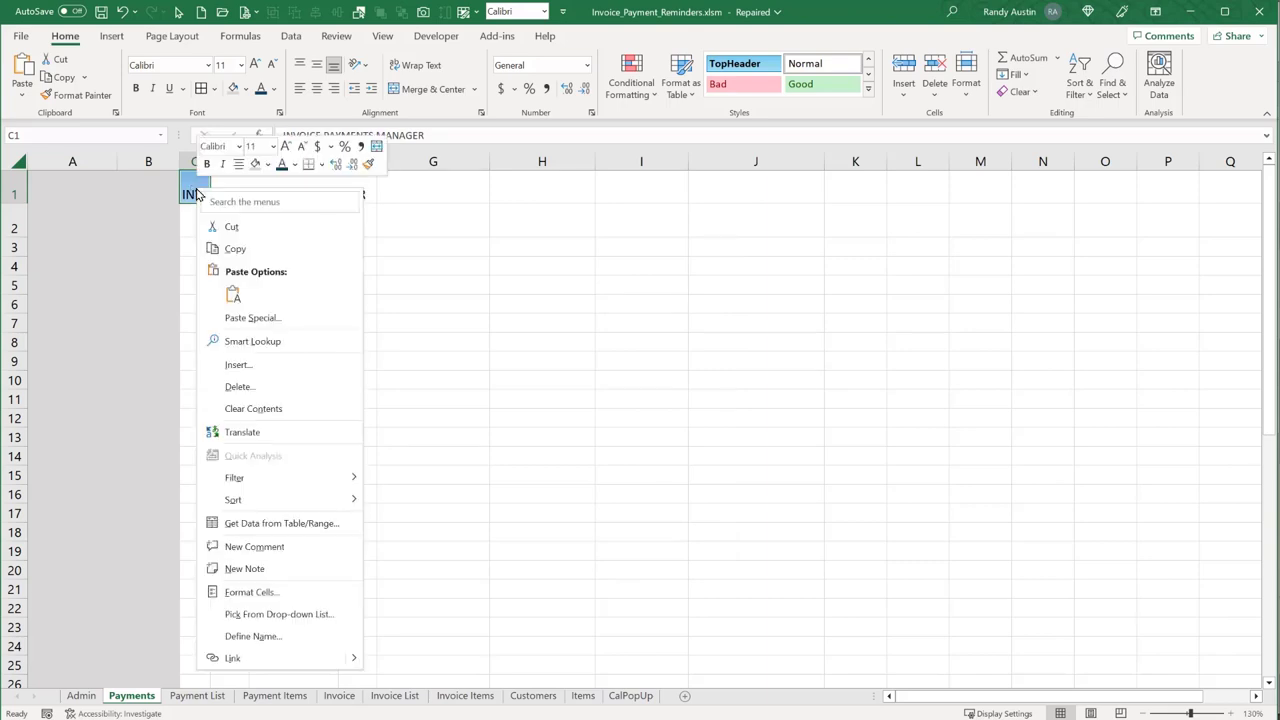
Copy C1 and paste only its blue gradient formatting across C1:P1.
{"action": "left_click", "coordinate": [229, 249]}
{"action": "left_click_drag", "start_coordinate": [195, 194], "coordinate": [1152, 188]}
{"action": "right_click", "coordinate": [1150, 187]}
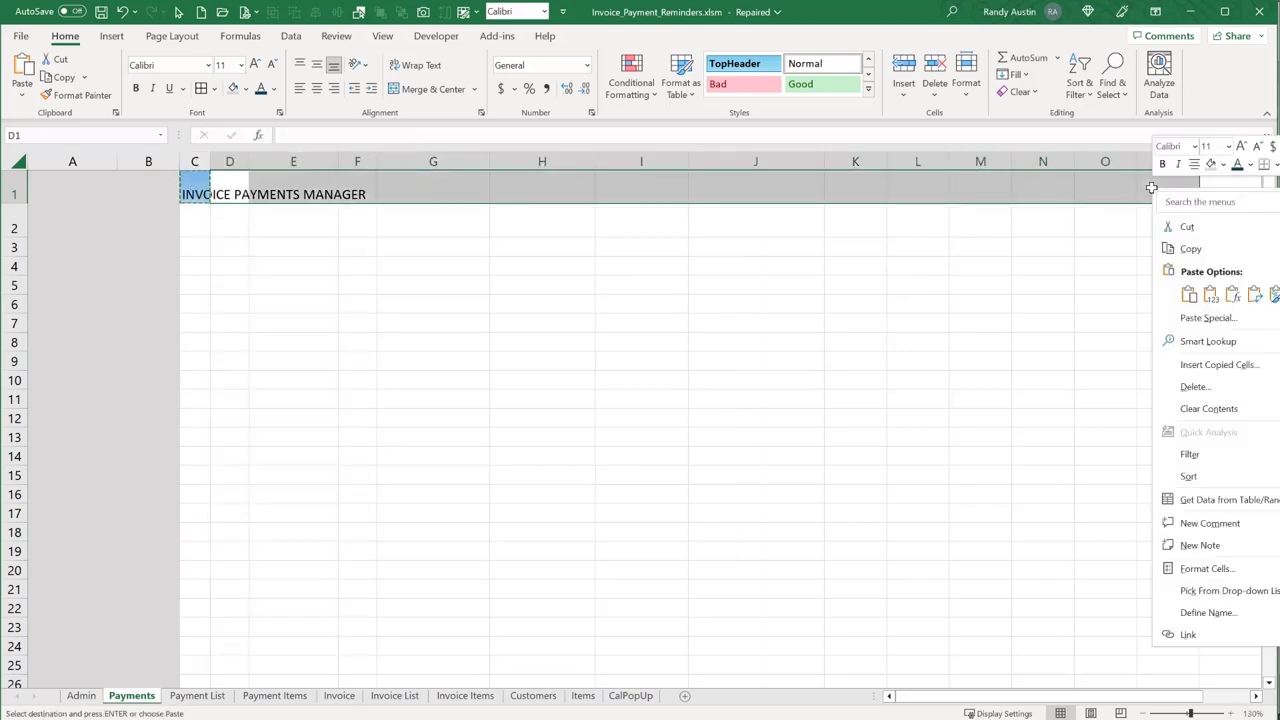
{"action": "left_click", "coordinate": [1268, 298]}
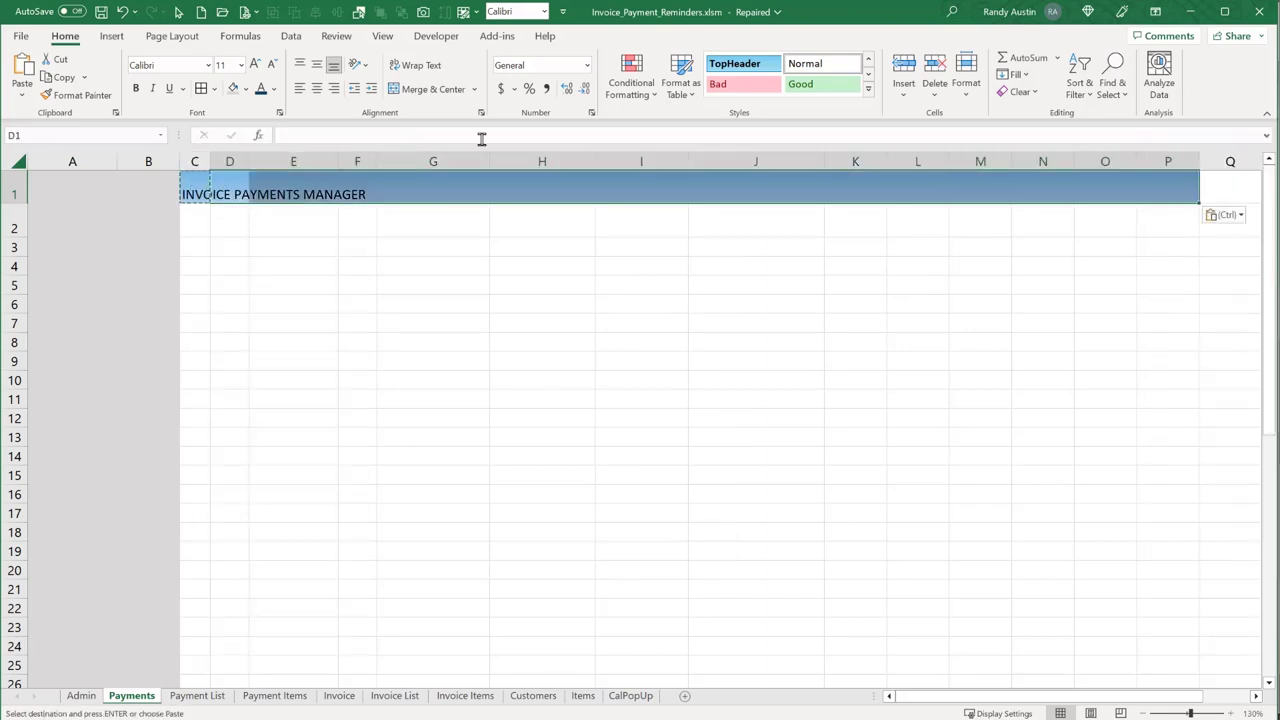
Make the C1 title 30 pt Arial Rounded MT Bold and autofit row 1's height.
{"action": "left_click", "coordinate": [198, 174]}
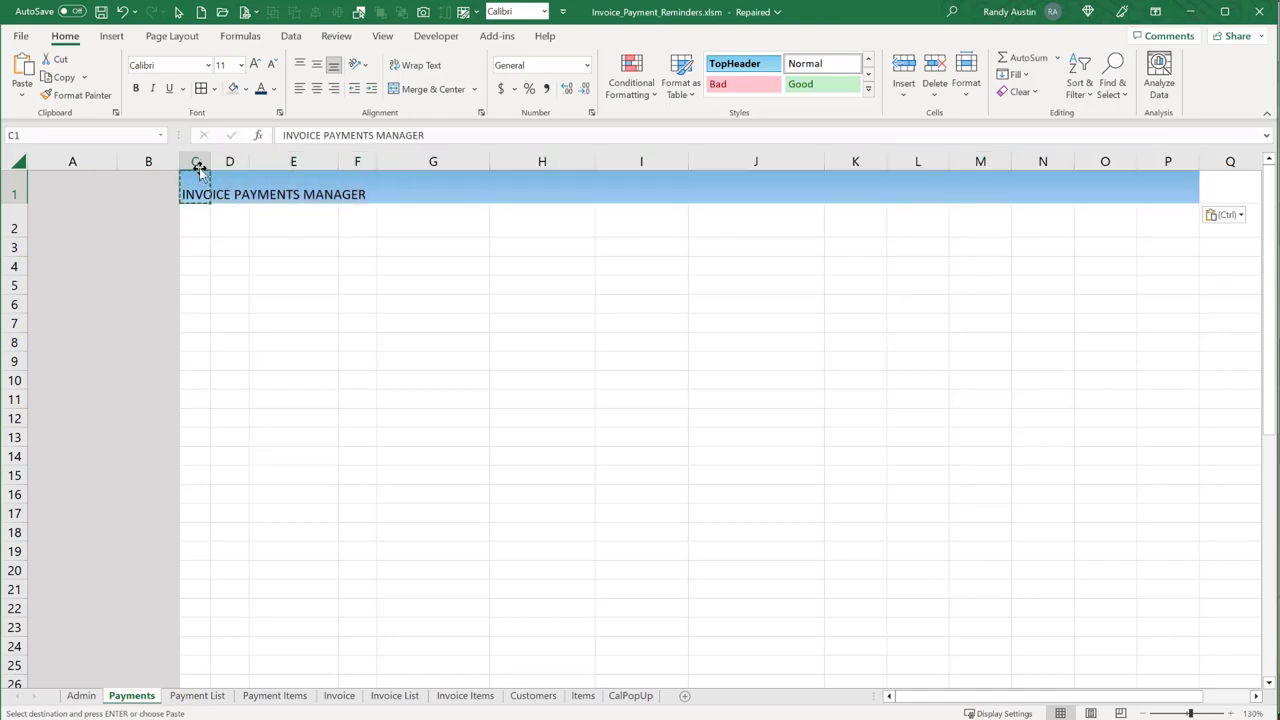
{"action": "left_click", "coordinate": [225, 64]}
{"action": "type", "text": "30"}
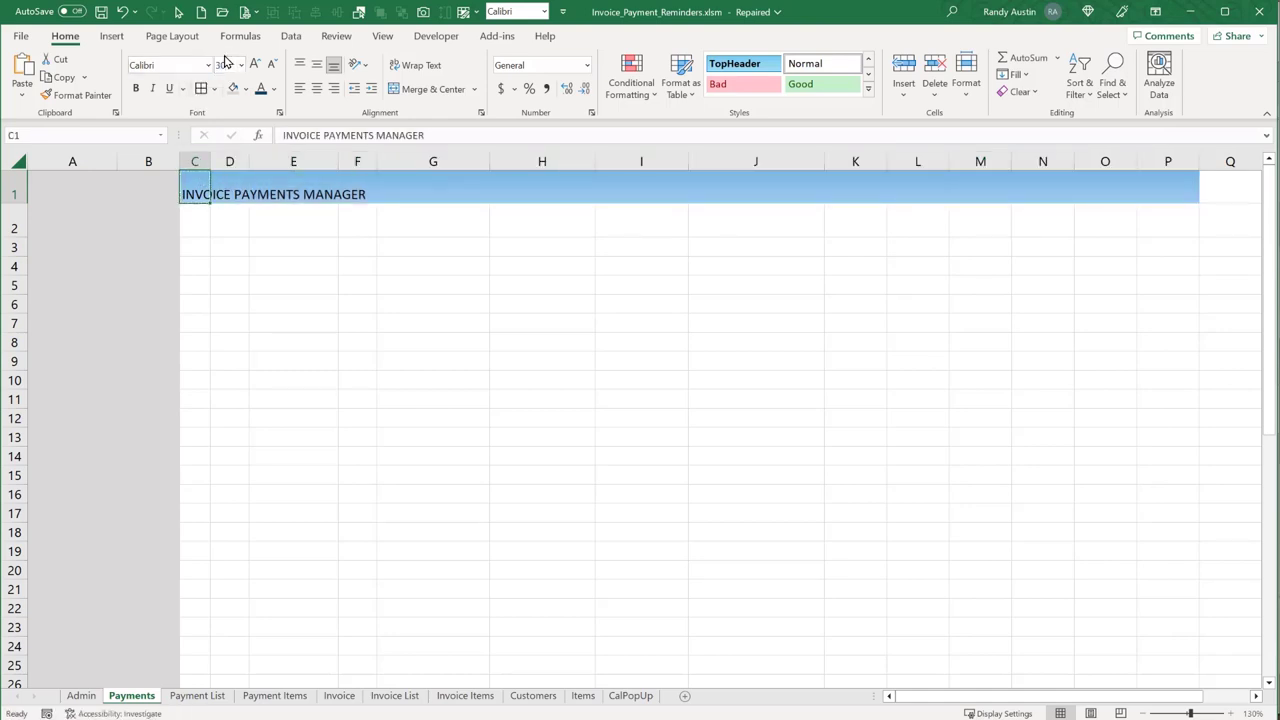
{"action": "key", "text": "Return"}
{"action": "left_click", "coordinate": [208, 65]}
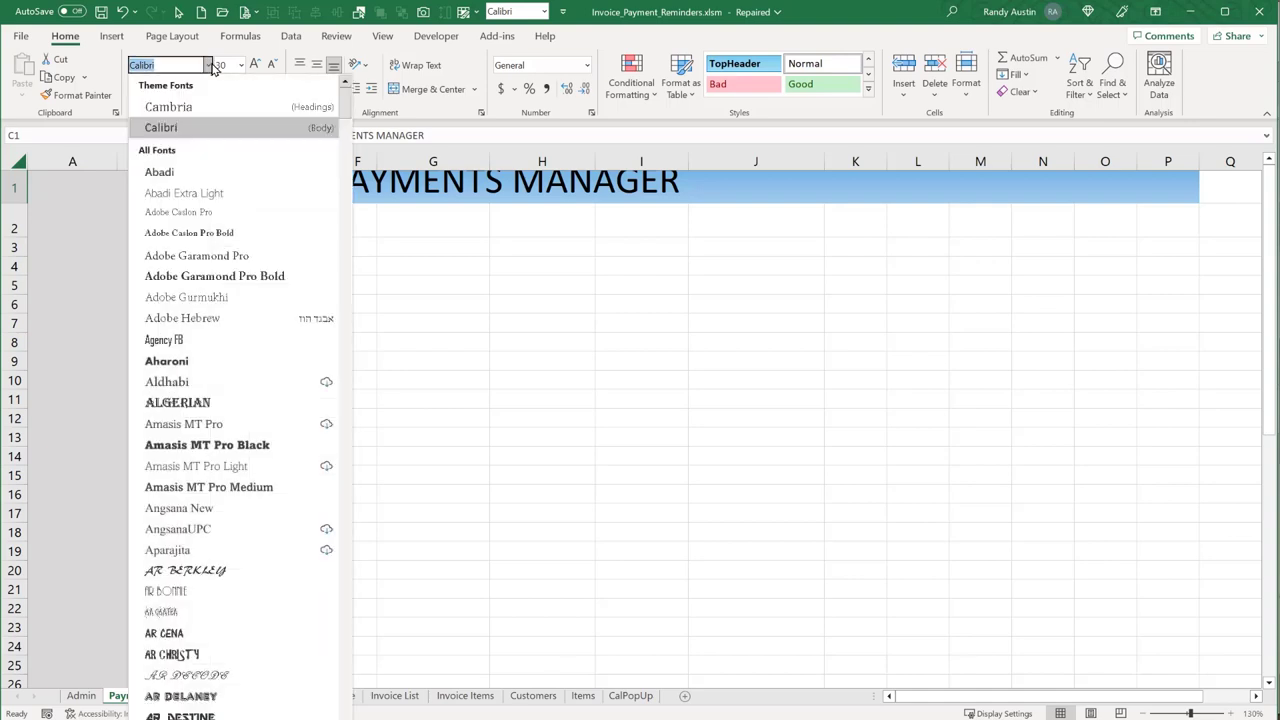
{"action": "scroll", "coordinate": [246, 490], "scroll_direction": "down", "scroll_amount": 5}
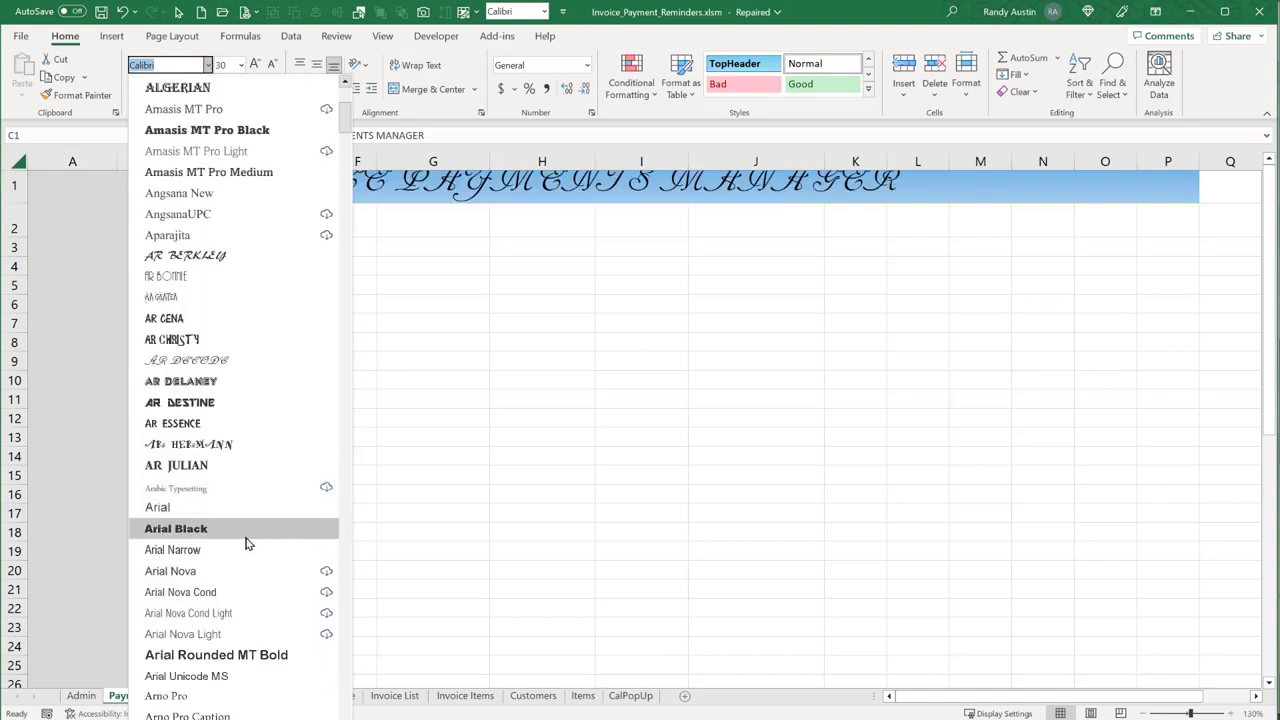
{"action": "left_click", "coordinate": [243, 654]}
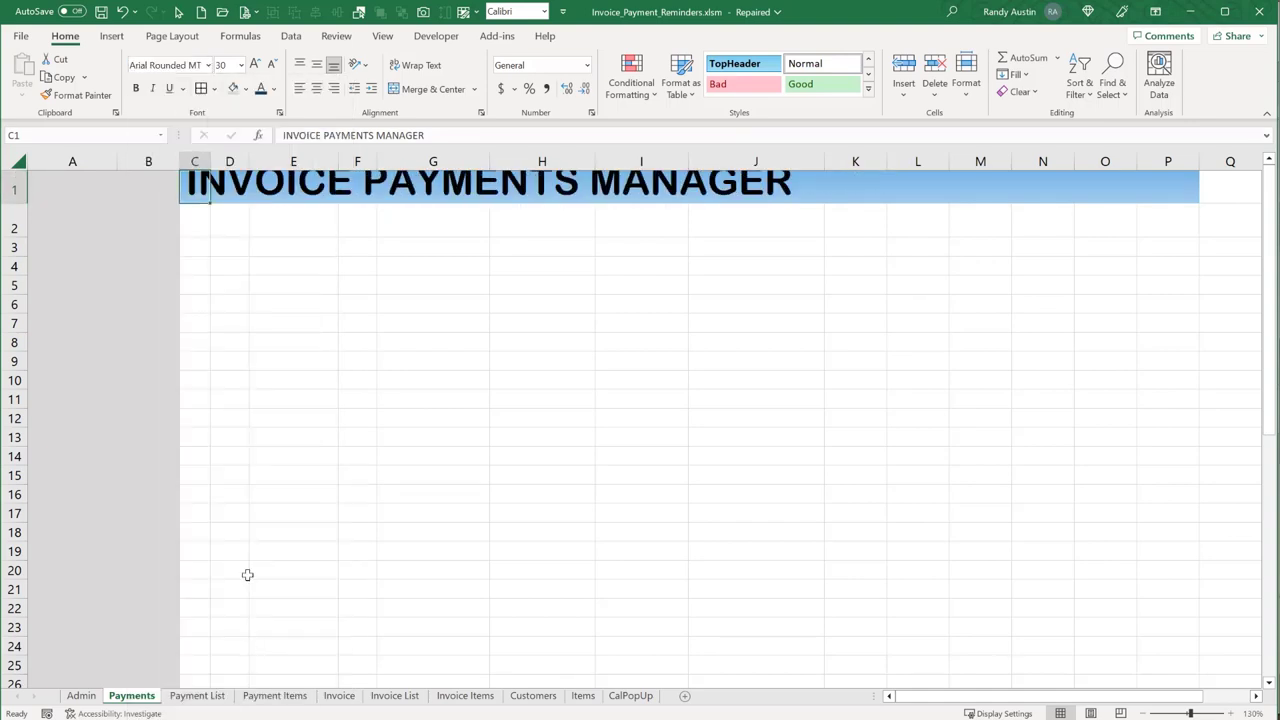
{"action": "double_click", "coordinate": [11, 203]}
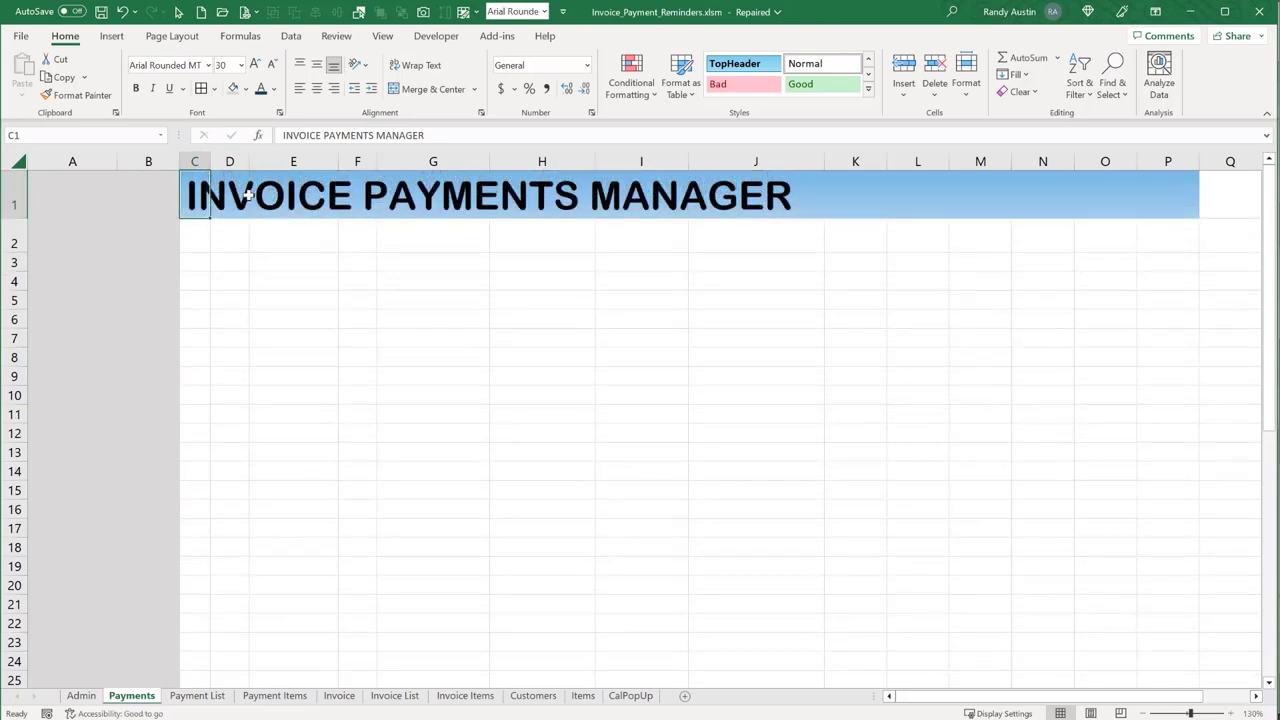
Colour the title text dark blue and reduce its size to 26 pt.
{"action": "left_click", "coordinate": [260, 88]}
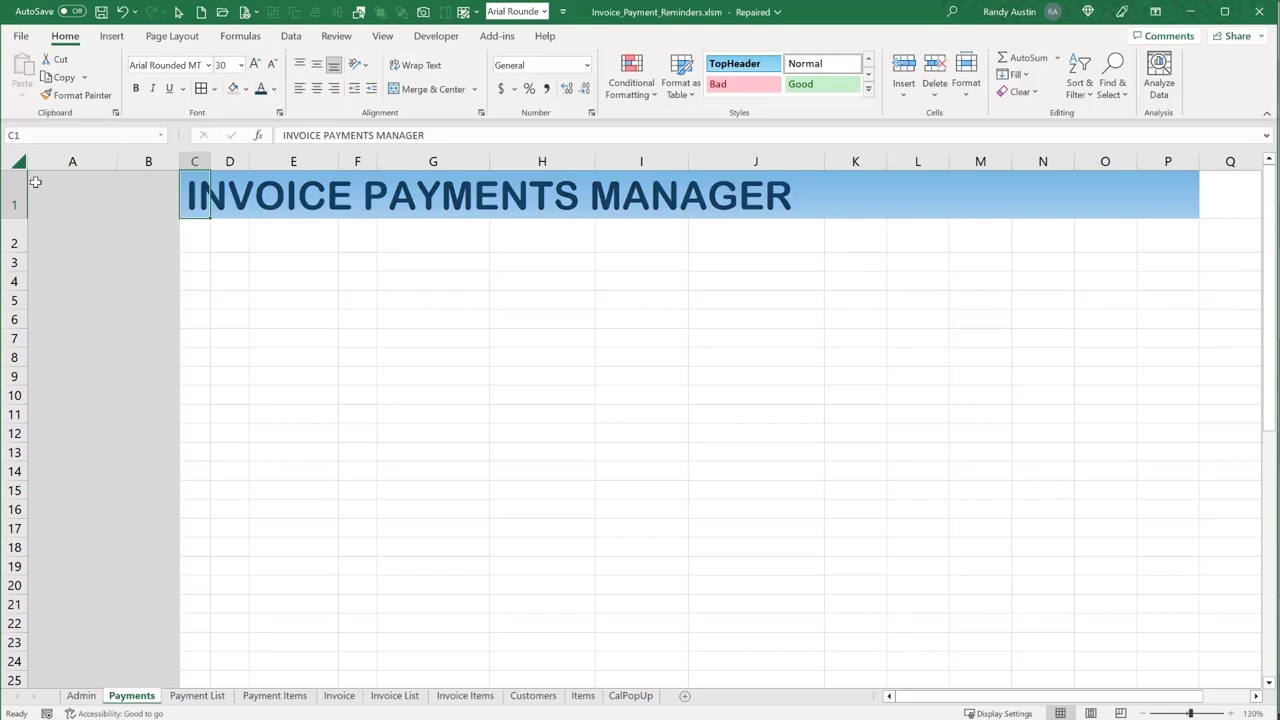
{"action": "left_click", "coordinate": [226, 65]}
{"action": "type", "text": "26"}
{"action": "key", "text": "Return"}
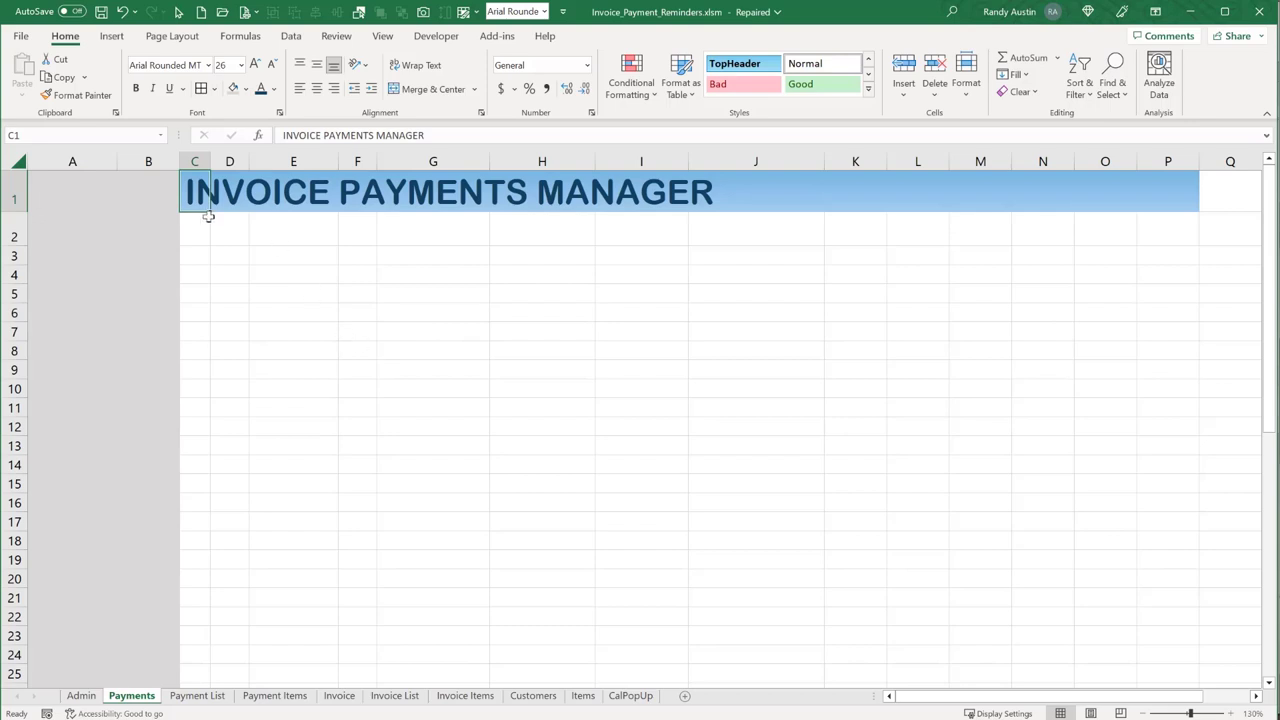
{"action": "left_click_drag", "start_coordinate": [195, 224], "coordinate": [1160, 229]}
Apply a two-colour light blue gradient fill with a shading variant to C2:P2 via Fill Effects.
{"action": "right_click", "coordinate": [1160, 229]}
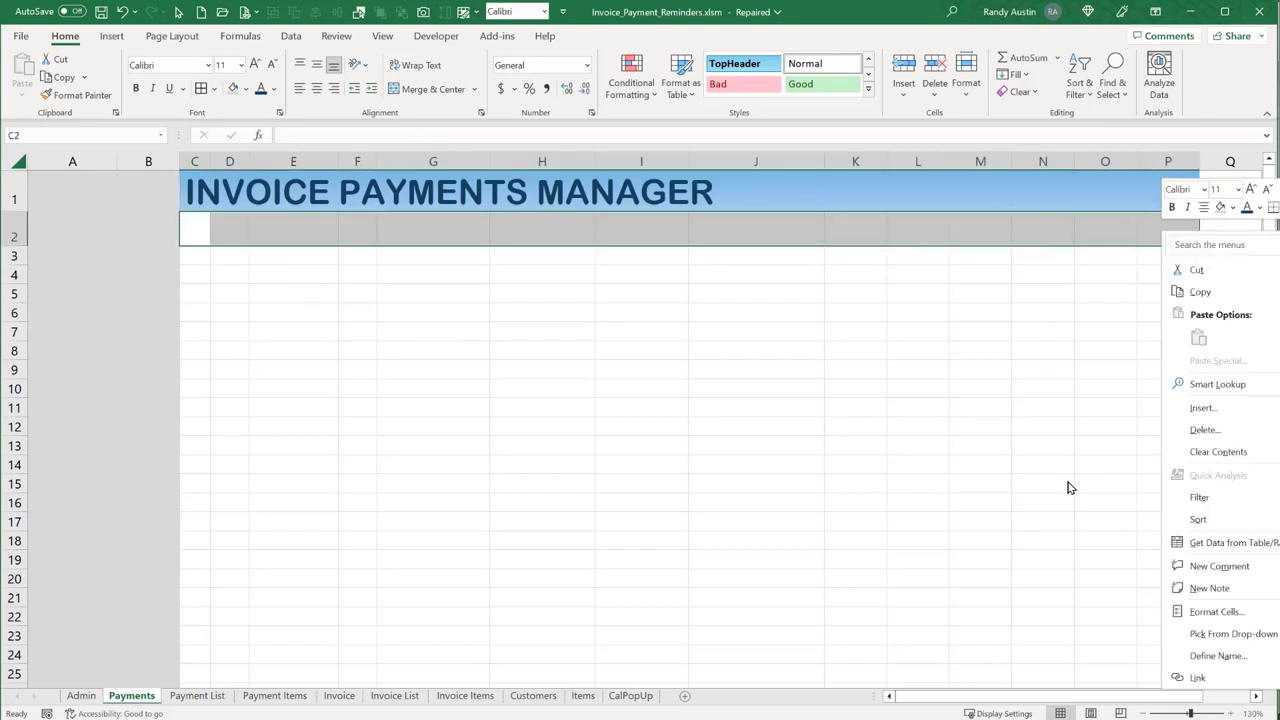
{"action": "left_click", "coordinate": [1210, 612]}
{"action": "left_click_drag", "start_coordinate": [1049, 423], "coordinate": [573, 257]}
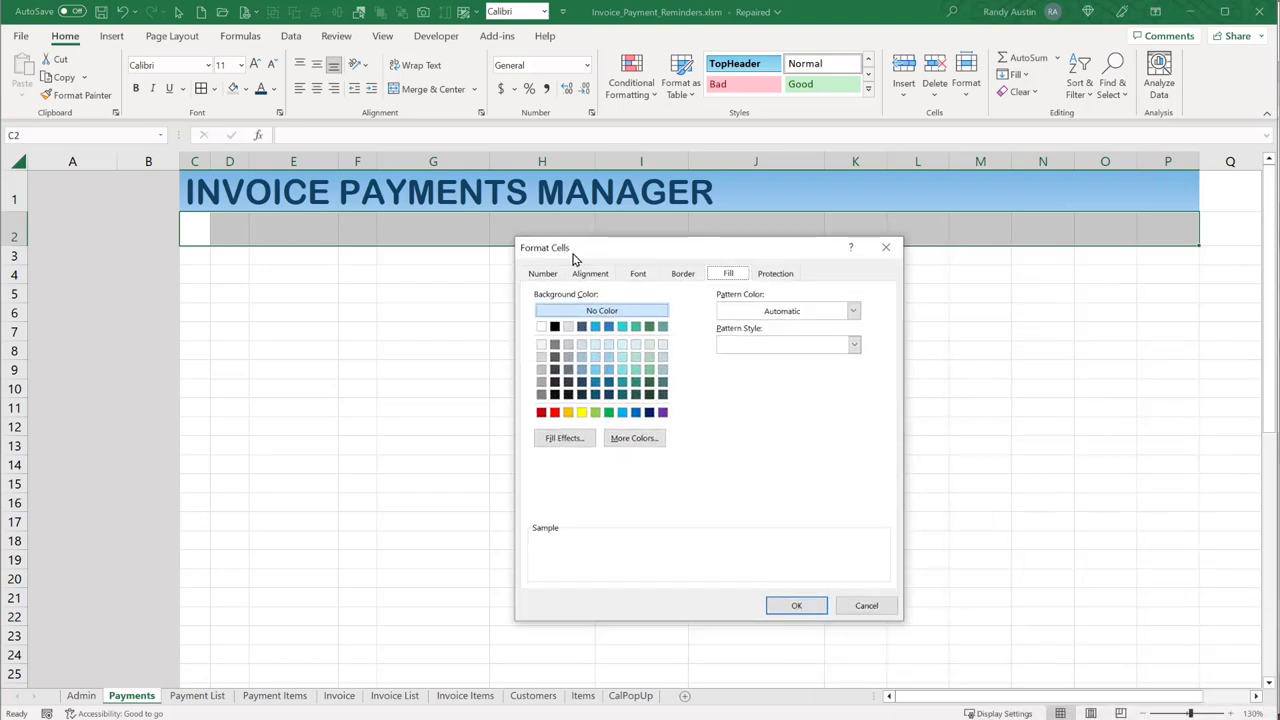
{"action": "left_click", "coordinate": [563, 438]}
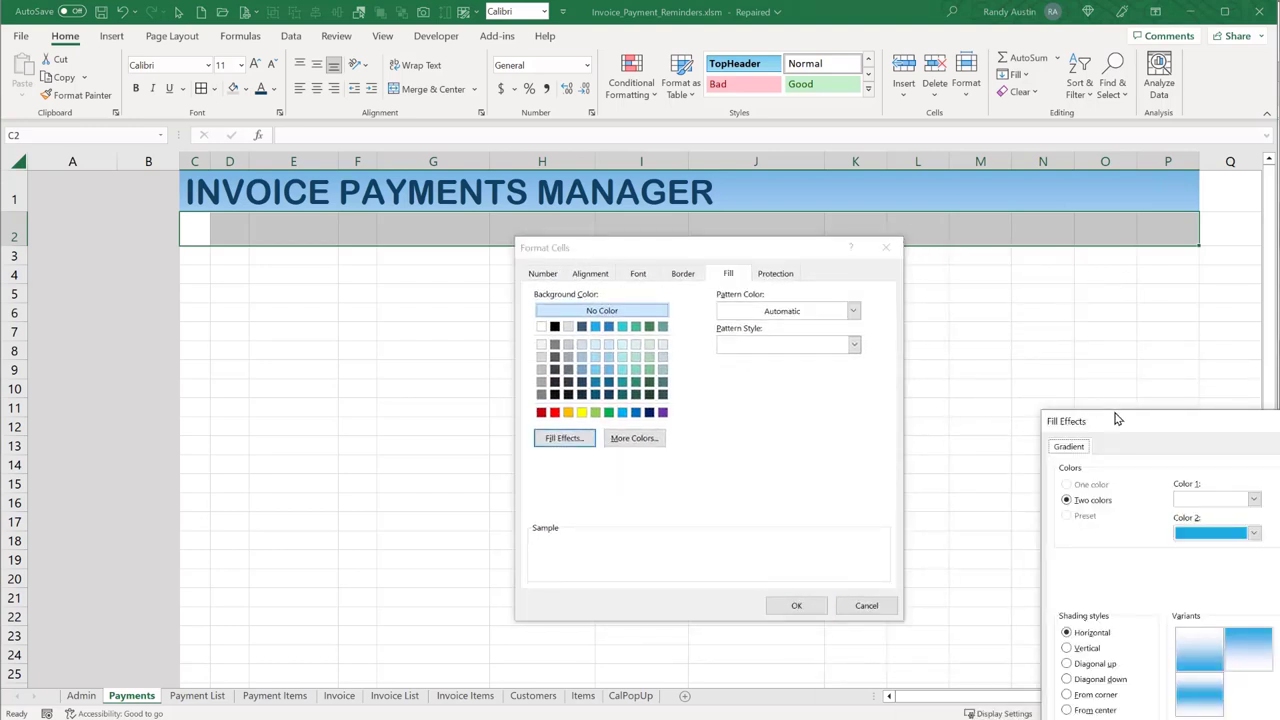
{"action": "left_click_drag", "start_coordinate": [1117, 420], "coordinate": [678, 257]}
{"action": "left_click", "coordinate": [814, 339]}
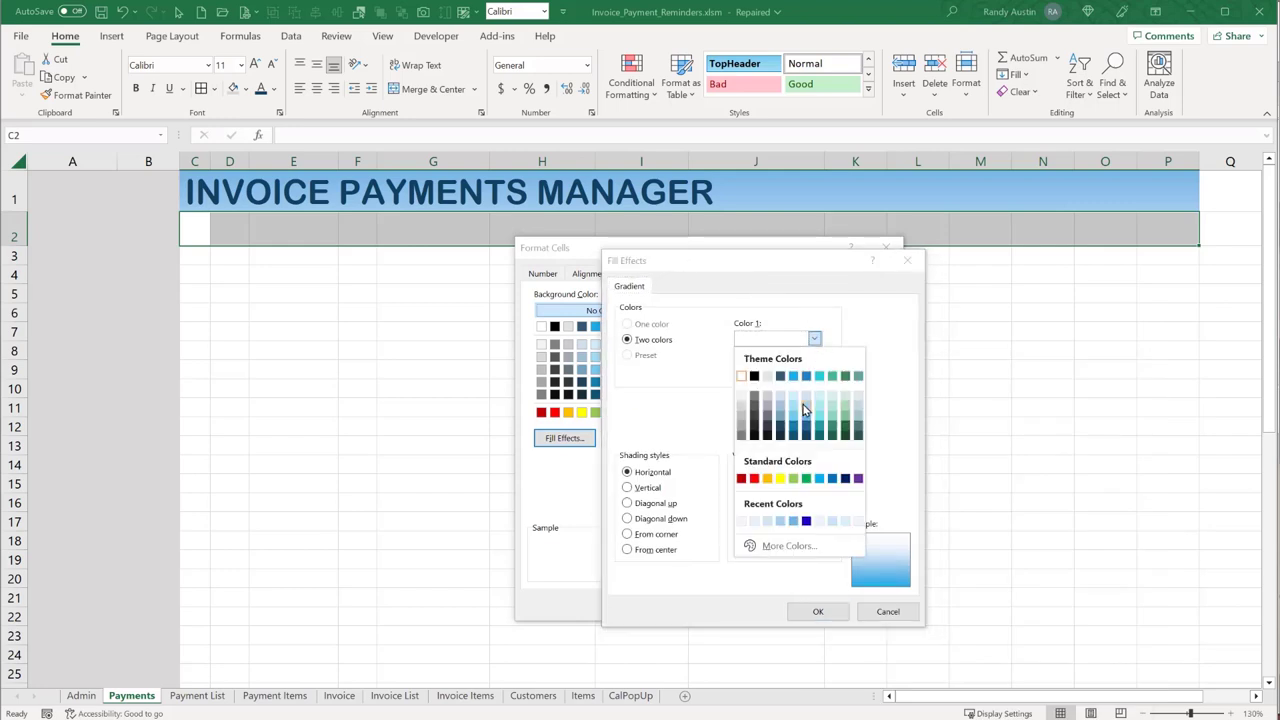
{"action": "left_click", "coordinate": [805, 408]}
{"action": "left_click", "coordinate": [814, 372]}
{"action": "left_click", "coordinate": [810, 427]}
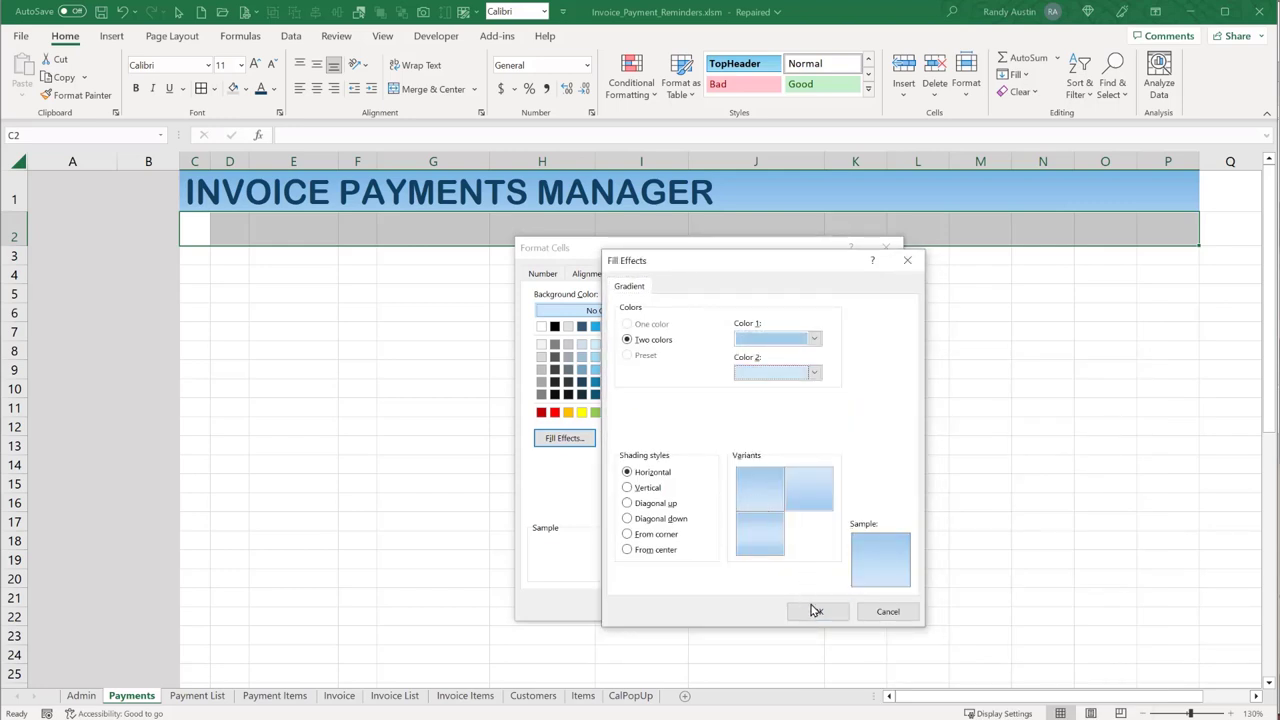
{"action": "left_click", "coordinate": [766, 476]}
{"action": "left_click", "coordinate": [825, 612]}
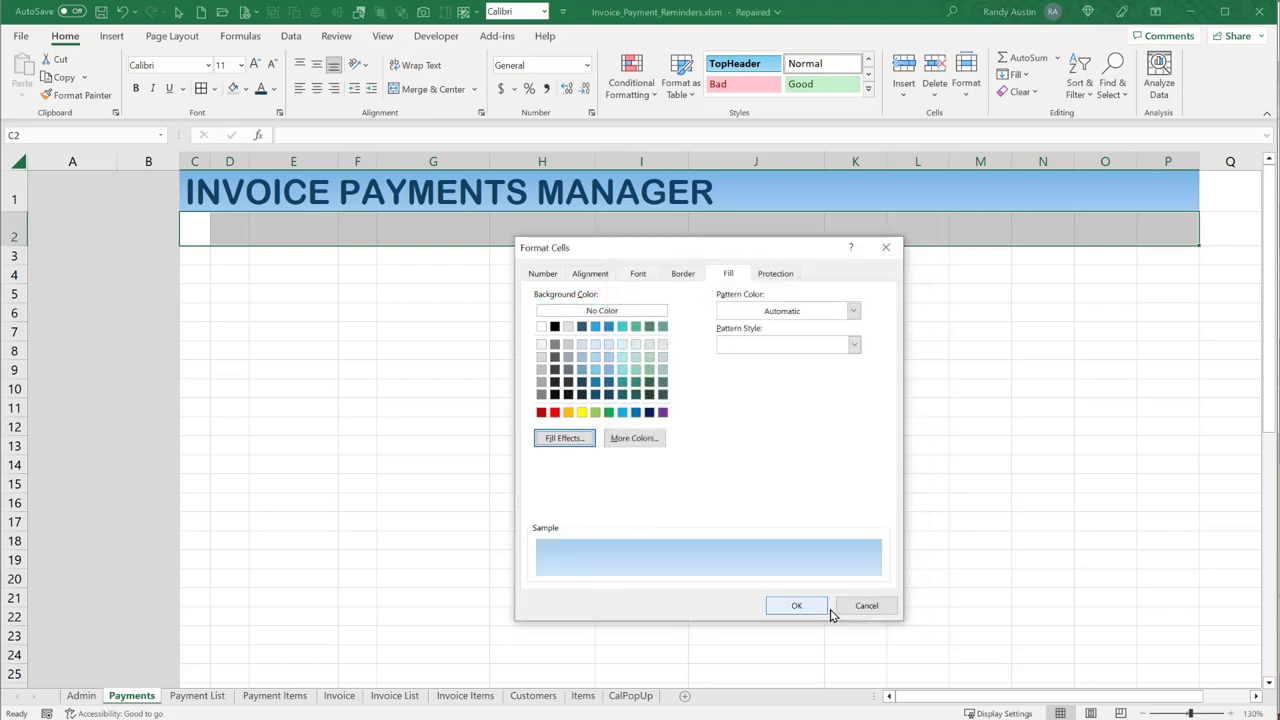
{"action": "left_click", "coordinate": [810, 608]}
{"action": "left_click", "coordinate": [790, 578]}
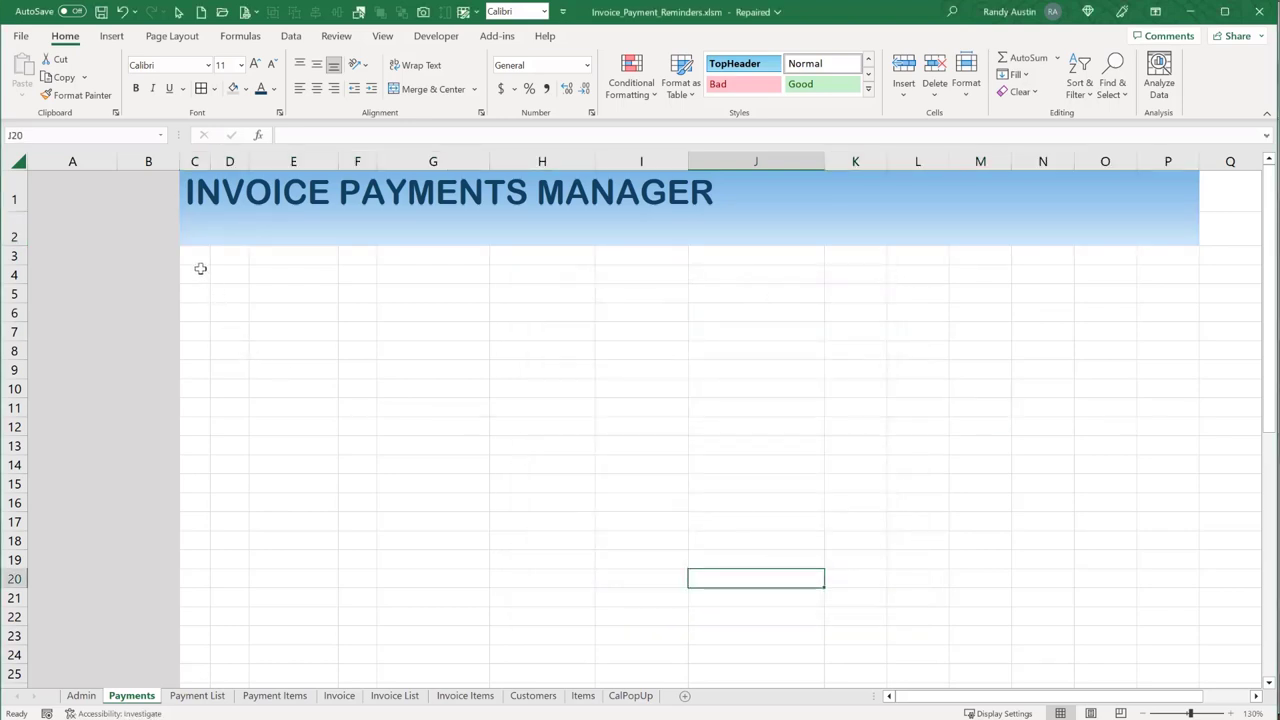
Select C3:P36 and give it a light blue Fill Color.
{"action": "left_click_drag", "start_coordinate": [200, 268], "coordinate": [1083, 406]}
{"action": "scroll", "coordinate": [946, 434], "scroll_direction": "up", "scroll_amount": 8}
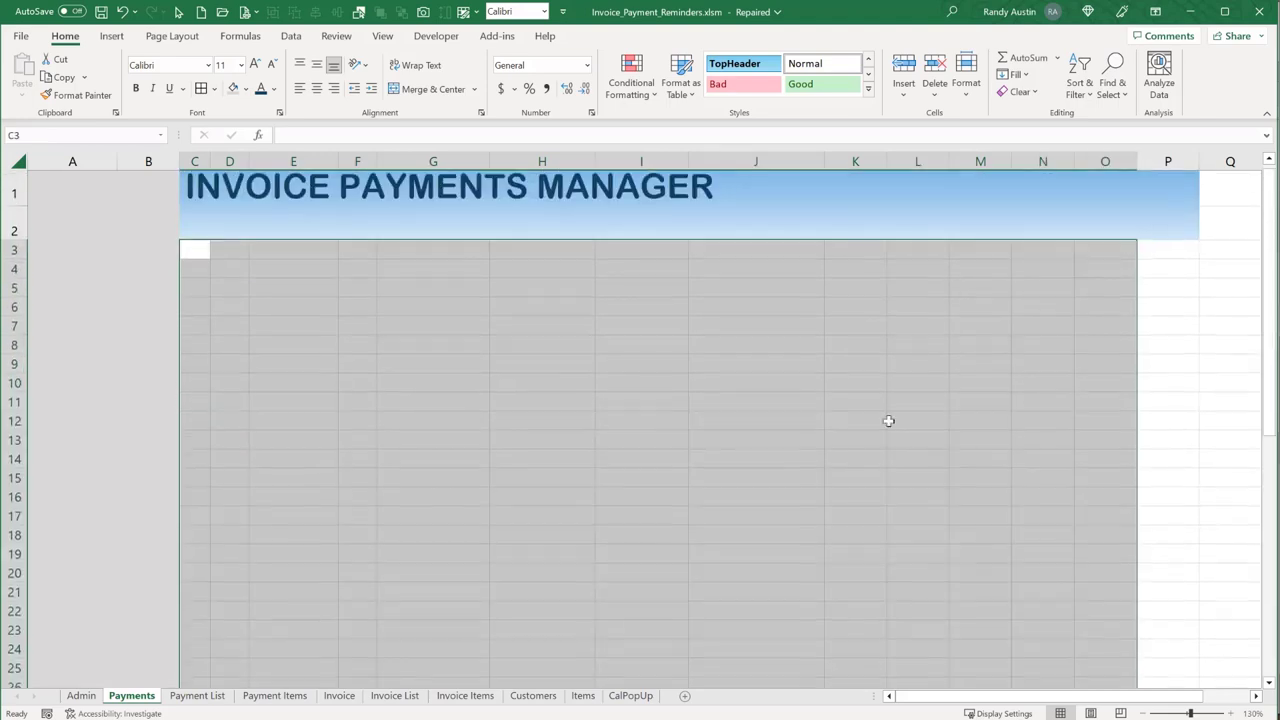
{"action": "scroll", "coordinate": [1180, 570], "scroll_direction": "down", "scroll_amount": 7}
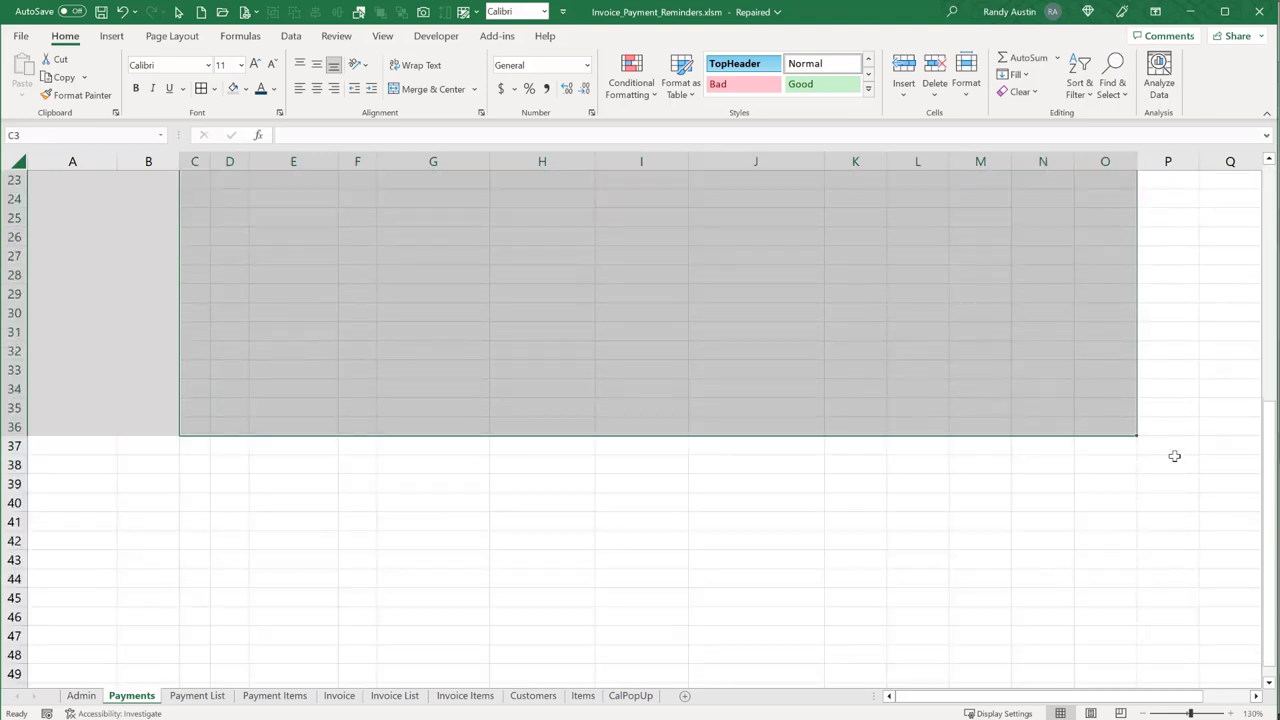
{"action": "left_click", "coordinate": [1171, 424], "text": "shift"}
{"action": "scroll", "coordinate": [1043, 454], "scroll_direction": "up", "scroll_amount": 7}
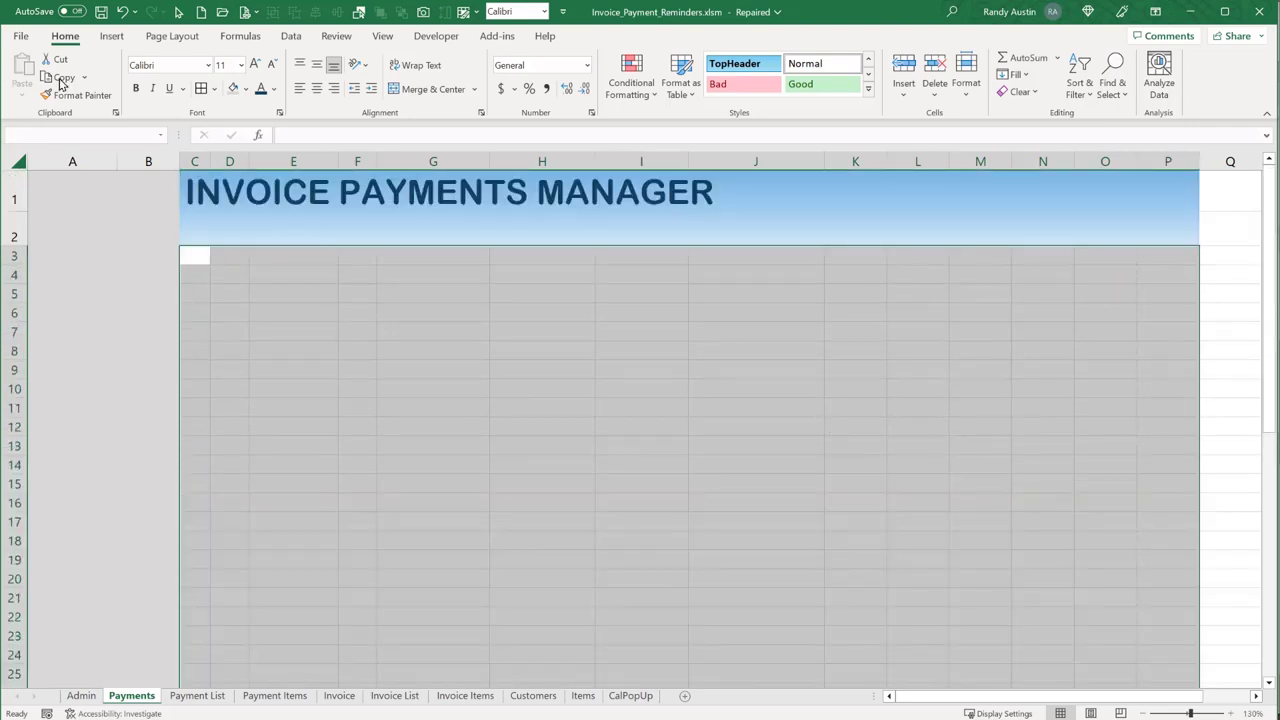
{"action": "left_click", "coordinate": [248, 89]}
{"action": "left_click", "coordinate": [312, 155]}
{"action": "left_click", "coordinate": [205, 235]}
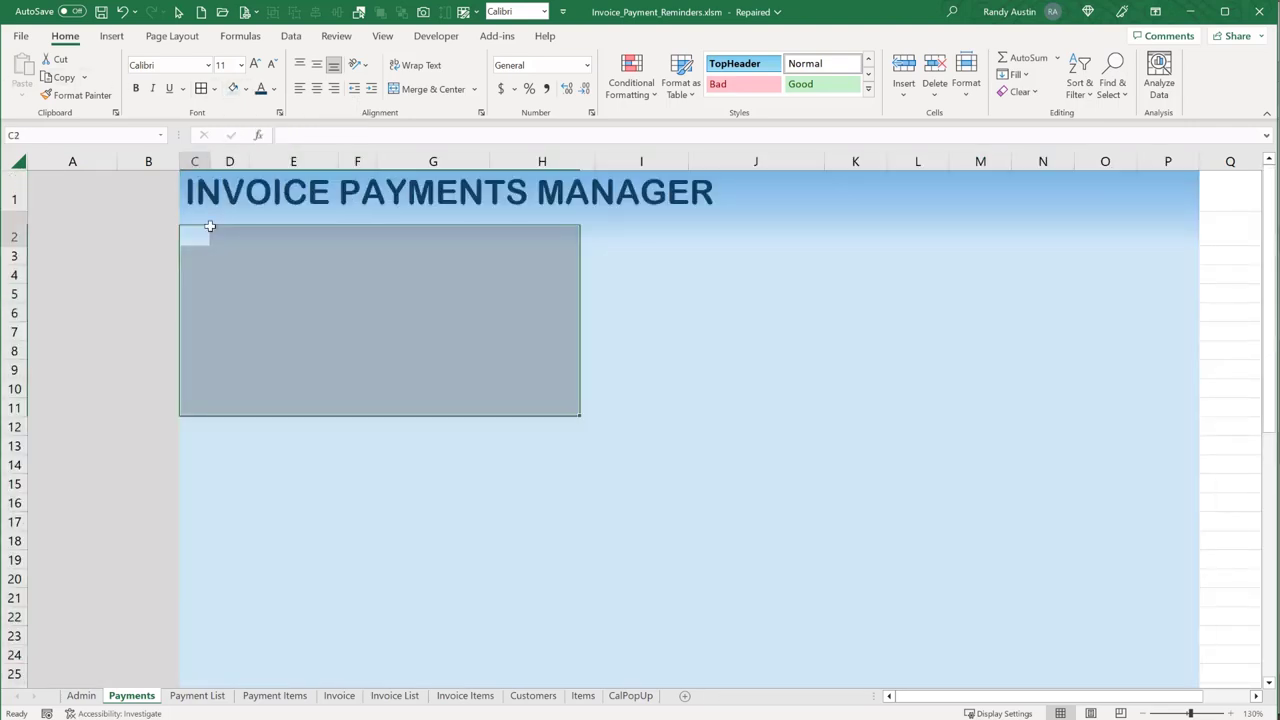